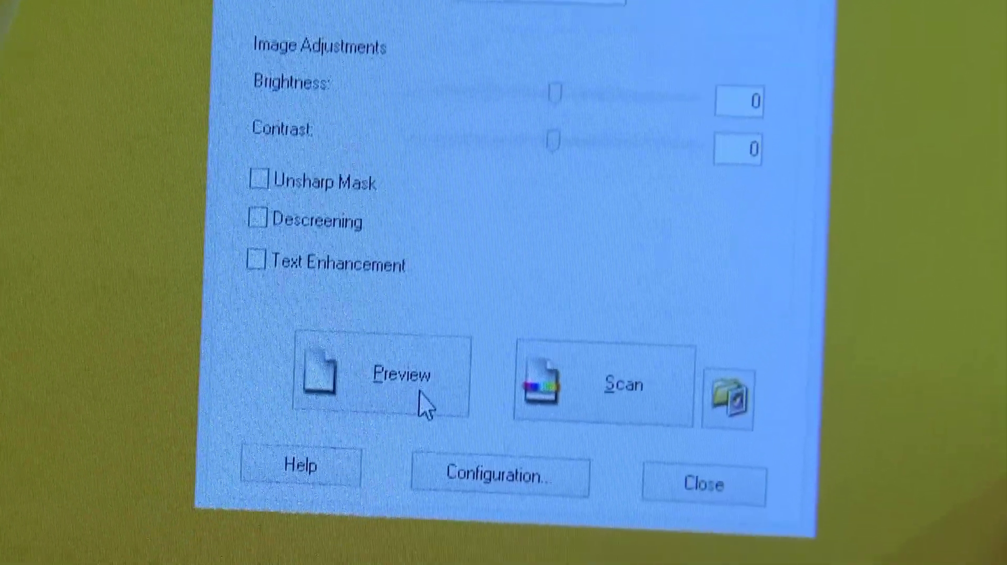
- Preview the tree-sketch sheet in Epson Scan at 8.50 x 11.00 in, 2550 x 3300 pixels
{"action": "left_click", "coordinate": [422, 391]}
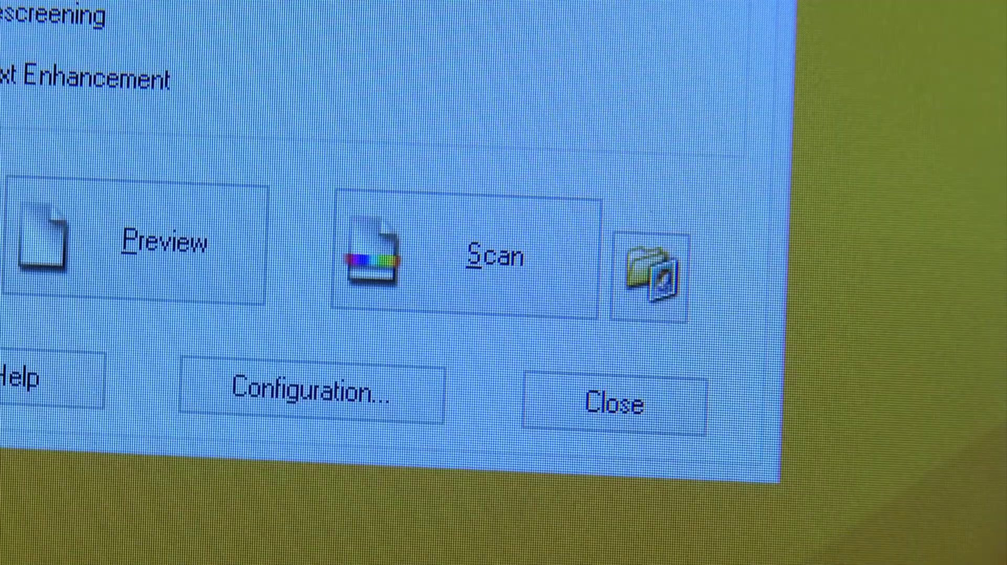
- Start the scan with PDF kept as the output file type, and confirm the save settings
{"action": "left_click", "coordinate": [495, 257]}
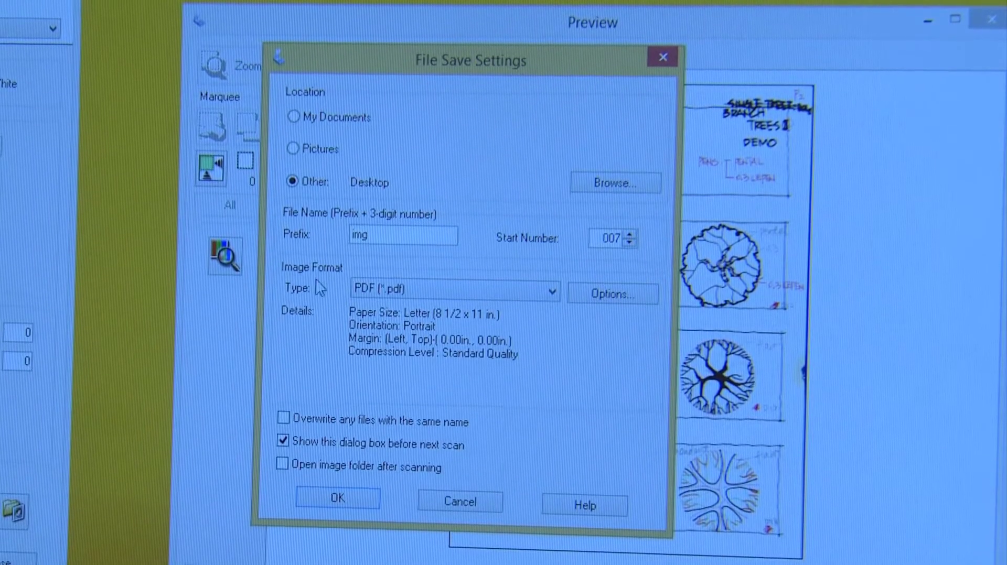
{"action": "left_click", "coordinate": [427, 291]}
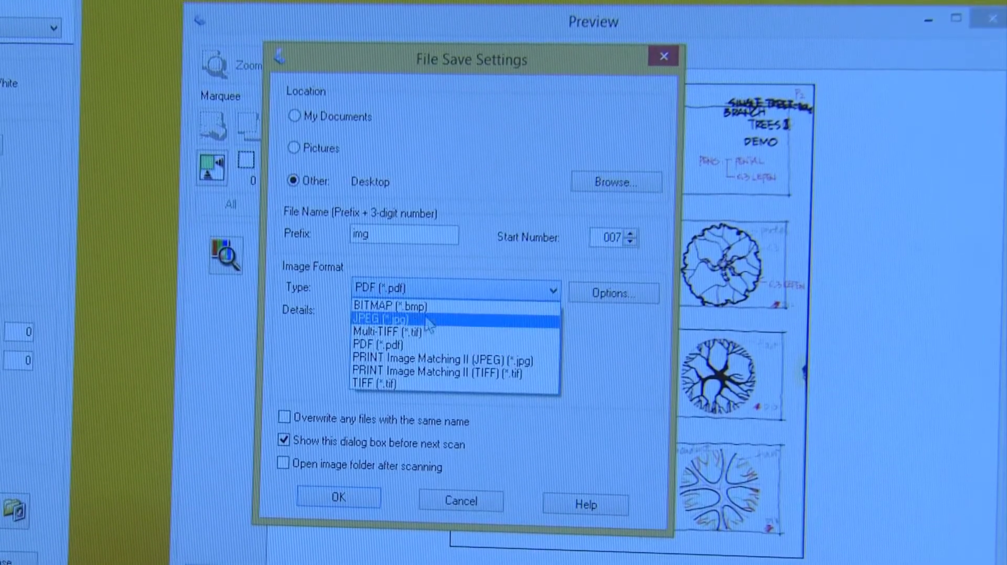
{"action": "left_click", "coordinate": [618, 360]}
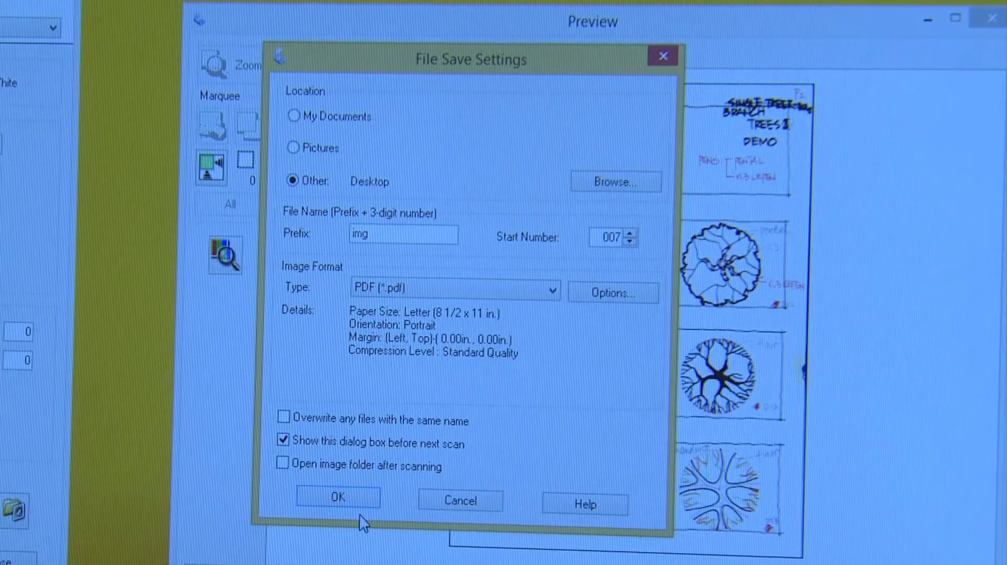
{"action": "left_click", "coordinate": [333, 495]}
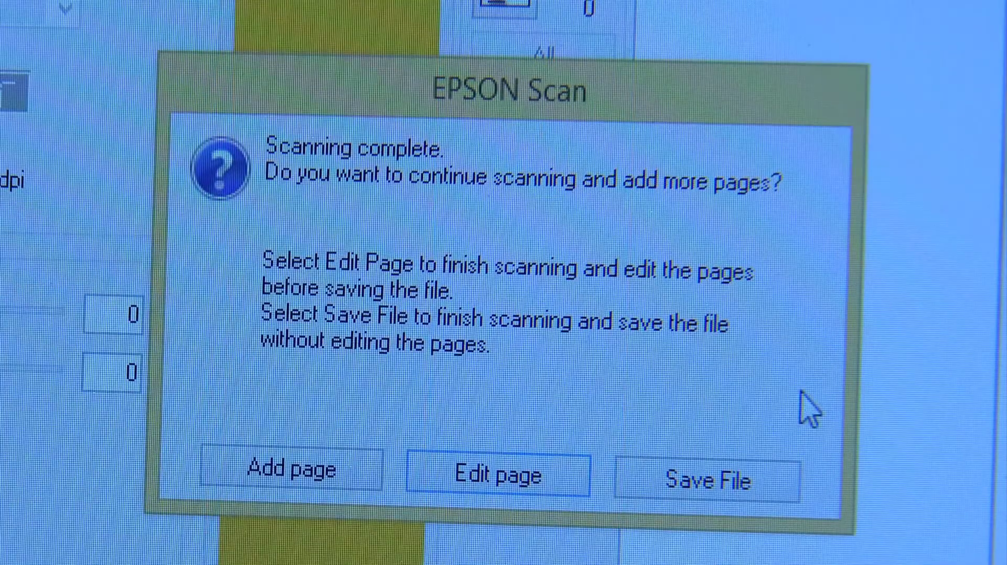
- Save the scan as the PDF img011 and fit the whole page in the viewer
{"action": "left_click", "coordinate": [758, 492]}
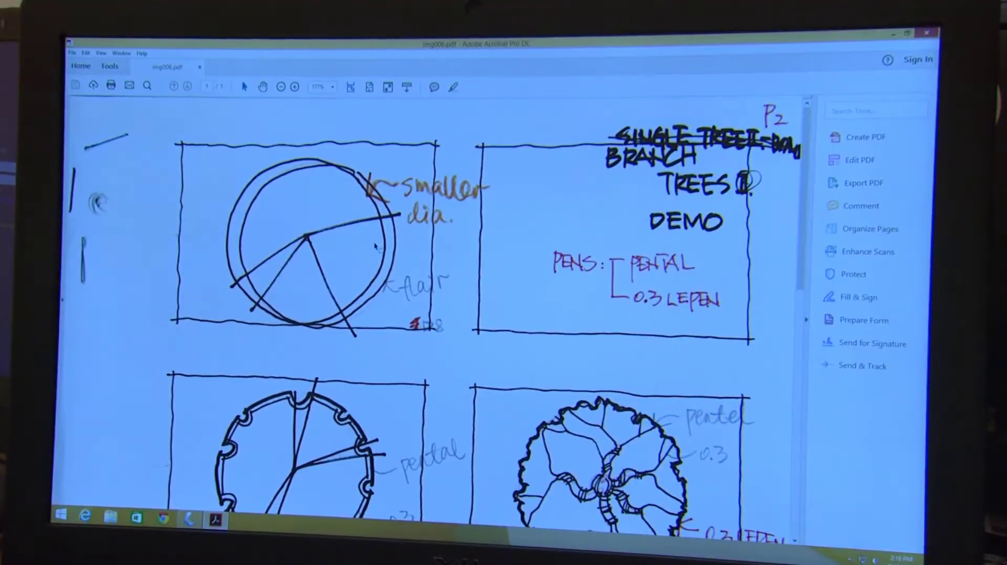
{"action": "key", "text": "ctrl+0"}
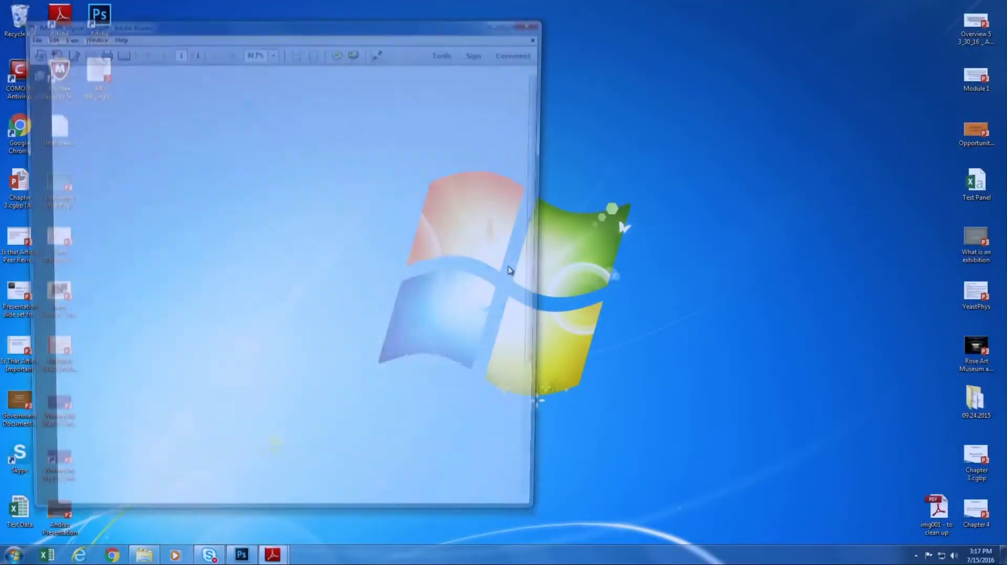
- Center the Reader window and fit the scanned page, then close the document and minimize Reader
{"action": "left_click_drag", "start_coordinate": [455, 26], "coordinate": [611, 28]}
{"action": "key", "text": "ctrl+0"}
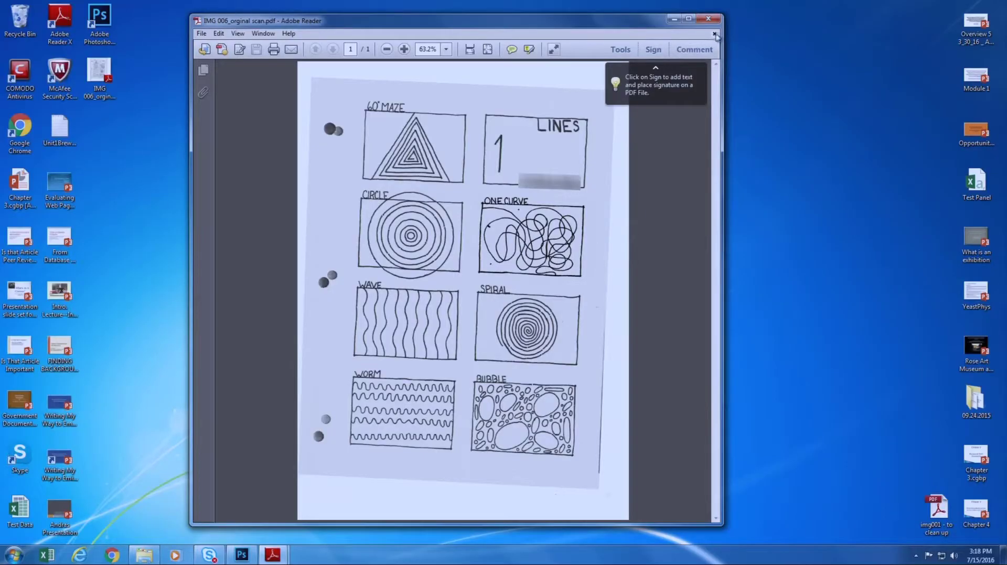
{"action": "left_click", "coordinate": [714, 35]}
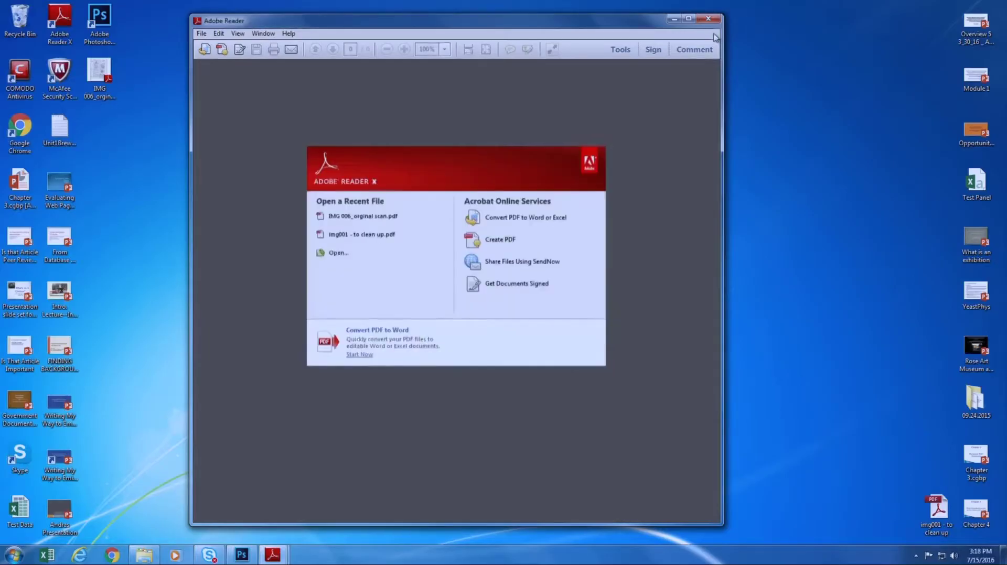
{"action": "left_click", "coordinate": [673, 19]}
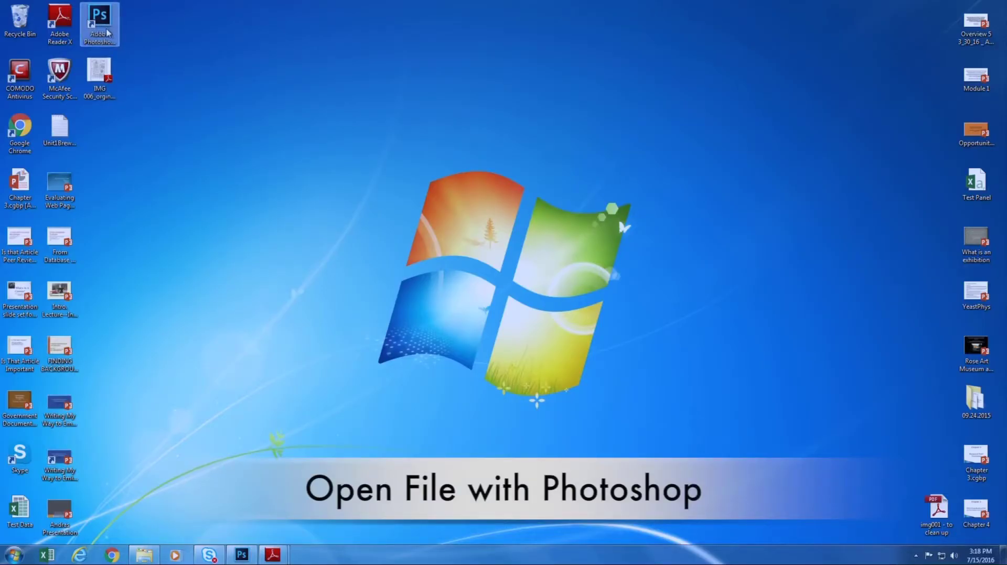
- Open the desktop file IMG 006 with Adobe Photoshop CC 2014
{"action": "left_click", "coordinate": [100, 73]}
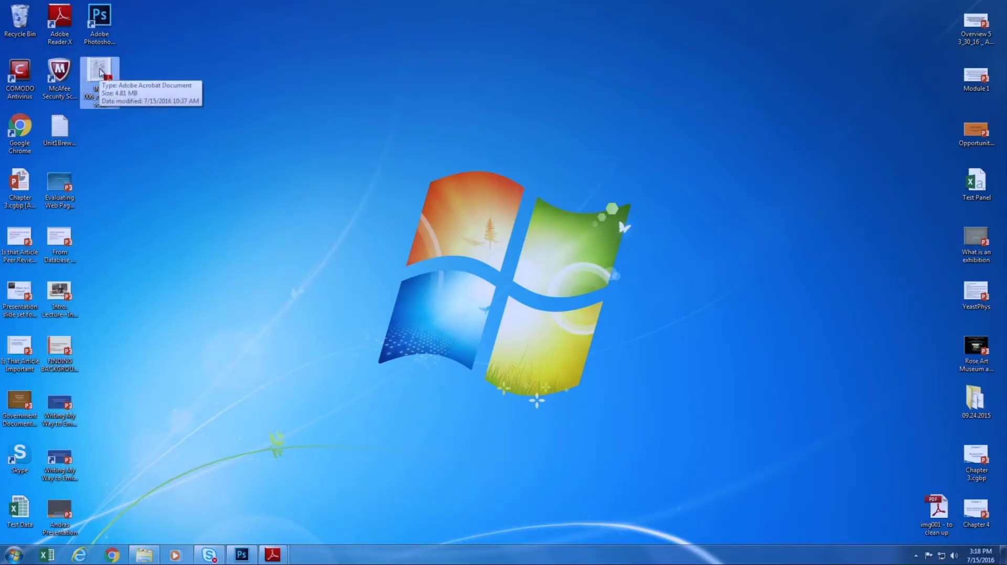
{"action": "right_click", "coordinate": [100, 72]}
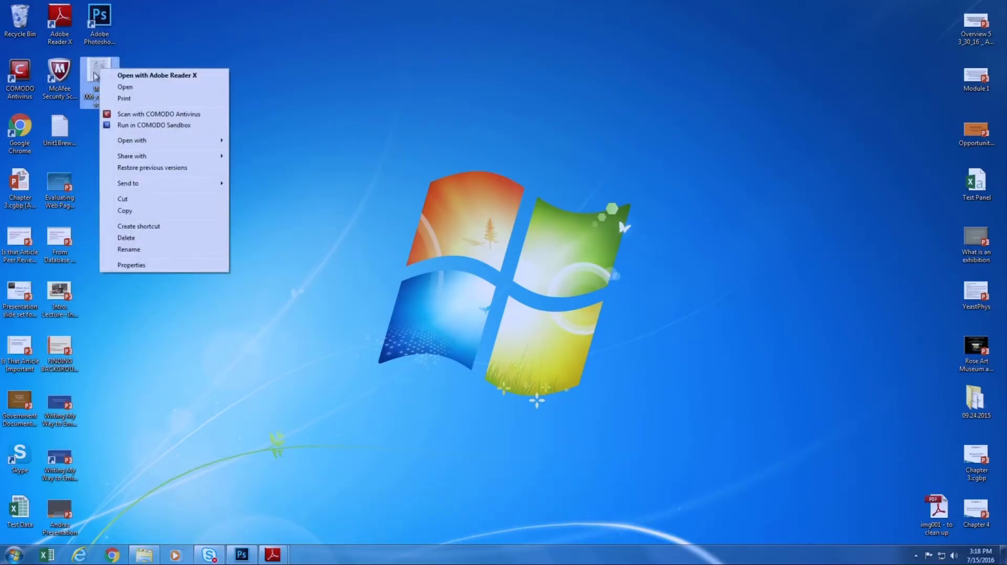
{"action": "mouse_move", "coordinate": [135, 141]}
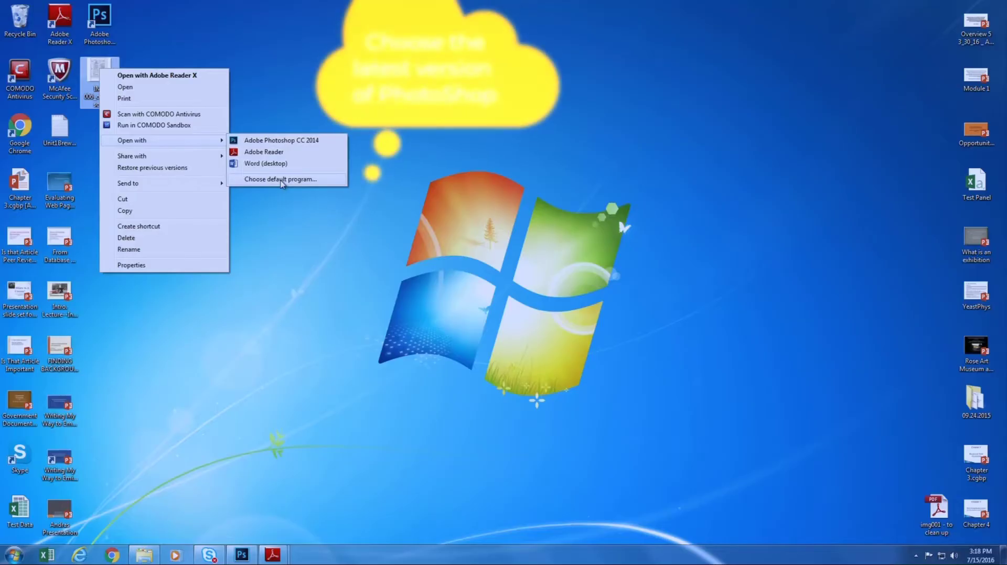
{"action": "left_click", "coordinate": [297, 144]}
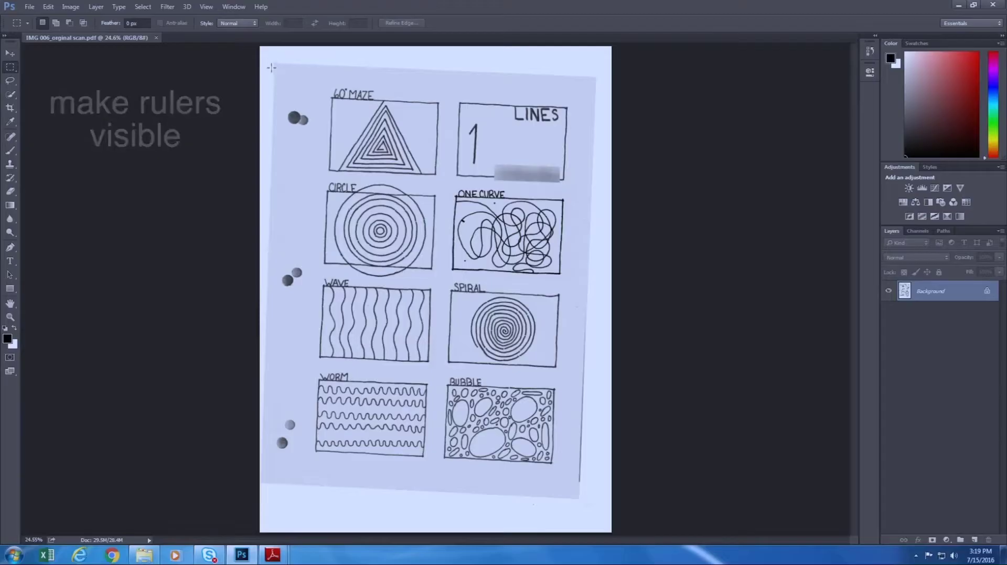
- Turn on Rulers from the View menu
{"action": "left_click", "coordinate": [206, 7]}
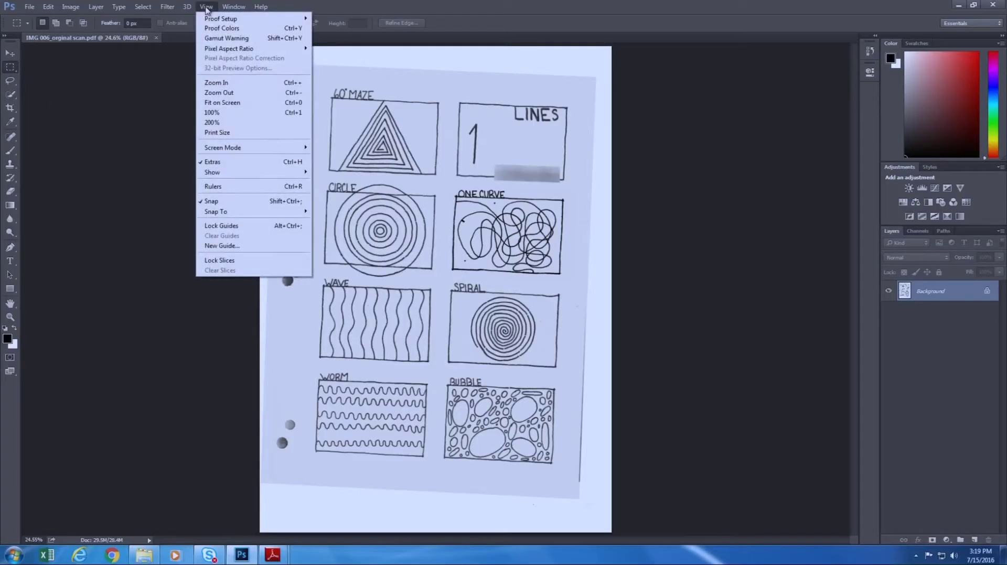
{"action": "left_click", "coordinate": [232, 190]}
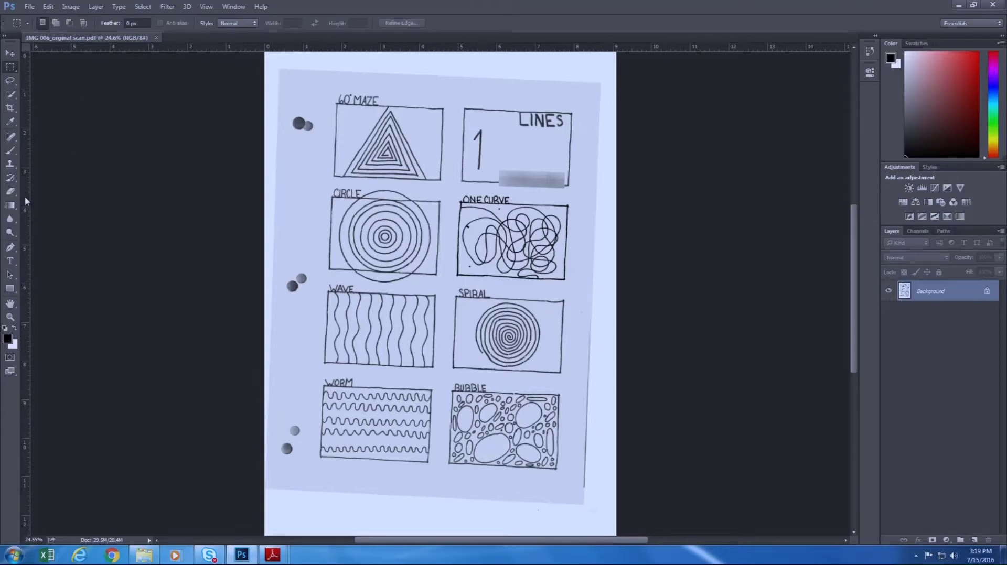
- Drop a vertical guide from the left ruler beside the left column of sketch boxes
{"action": "left_click_drag", "start_coordinate": [25, 196], "coordinate": [321, 206]}
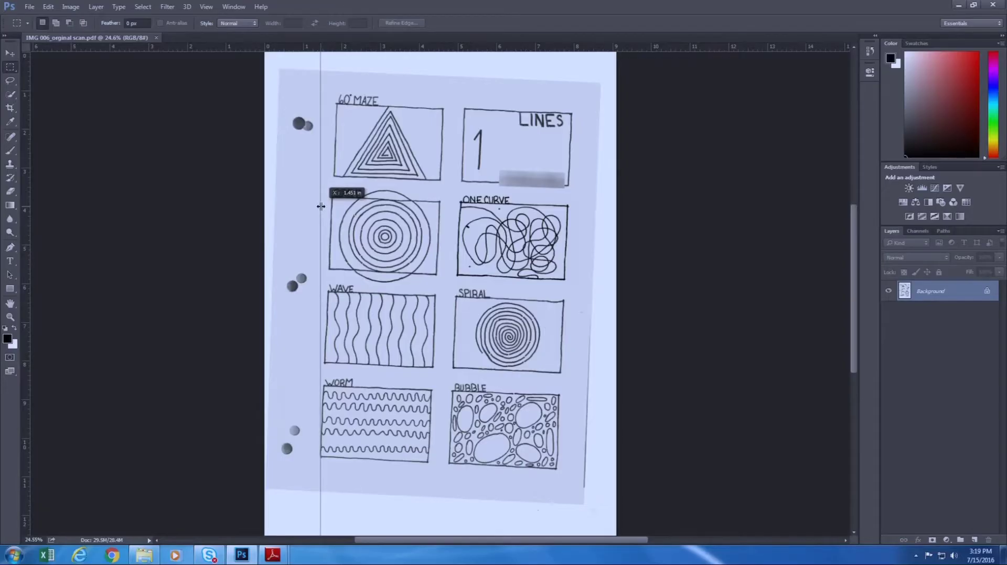
{"action": "left_click_drag", "start_coordinate": [321, 206], "coordinate": [321, 206]}
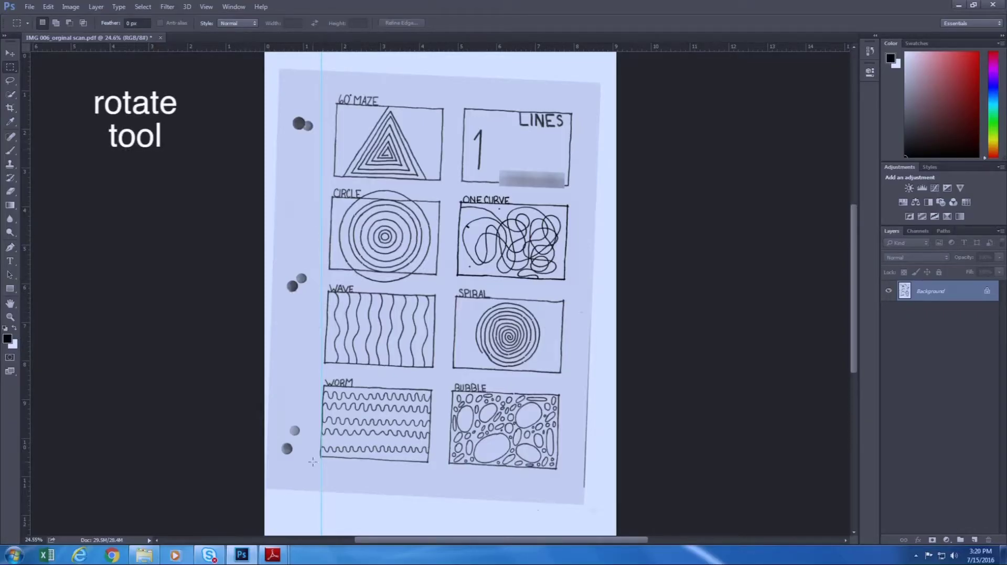
- Rotate the image 2.5° counter-clockwise using Image Rotation > Arbitrary
{"action": "left_click", "coordinate": [72, 7]}
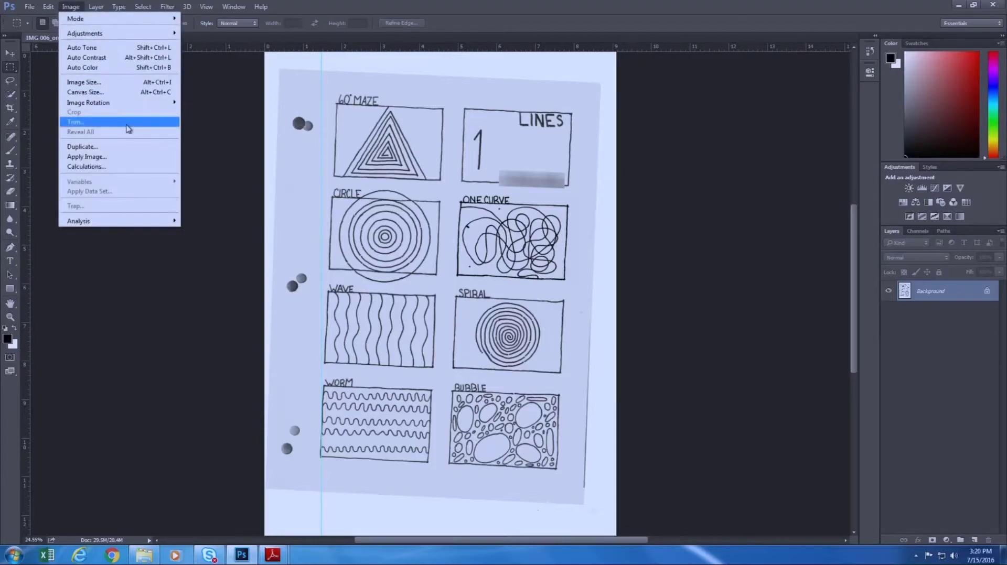
{"action": "mouse_move", "coordinate": [133, 105]}
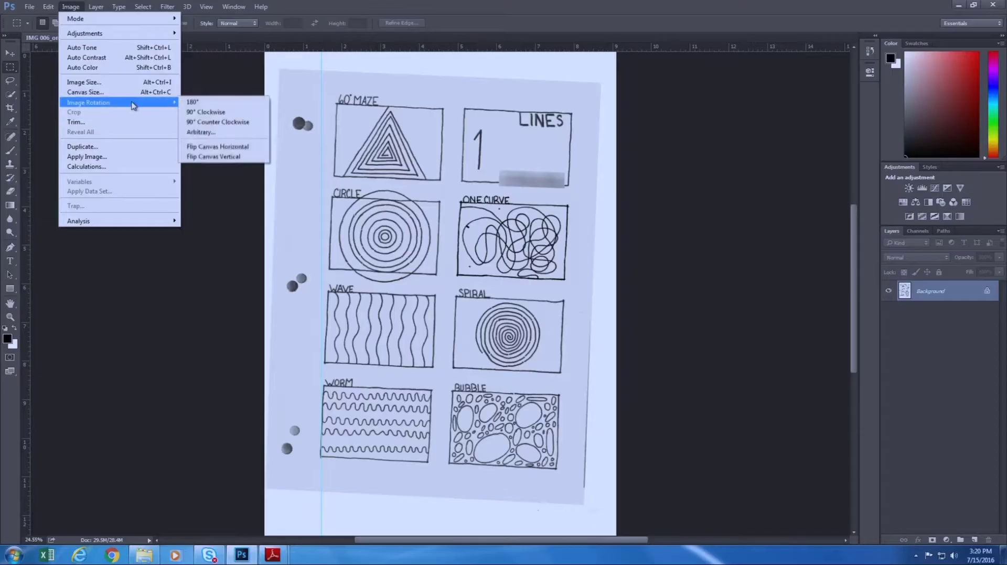
{"action": "left_click", "coordinate": [222, 137]}
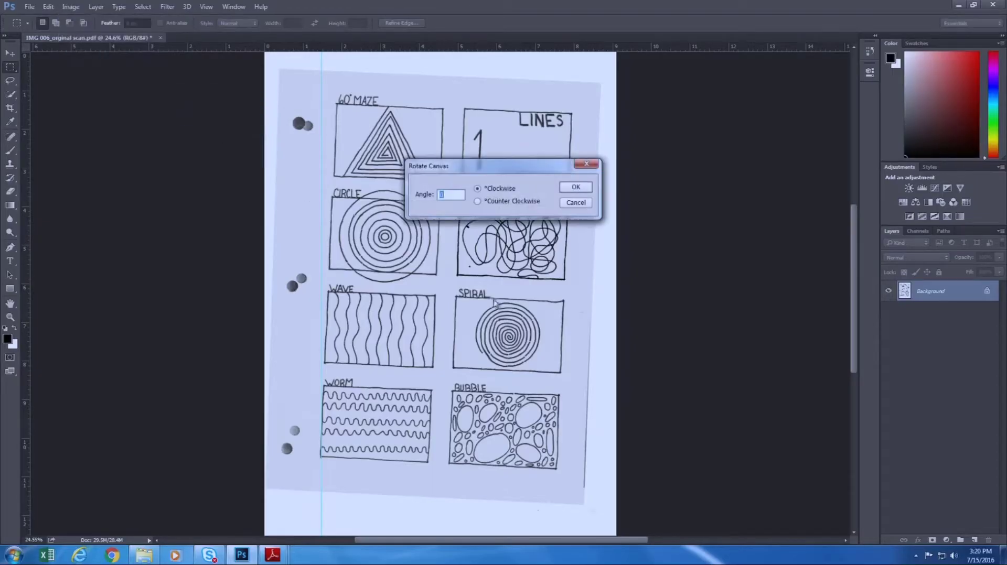
{"action": "left_click_drag", "start_coordinate": [483, 169], "coordinate": [619, 236]}
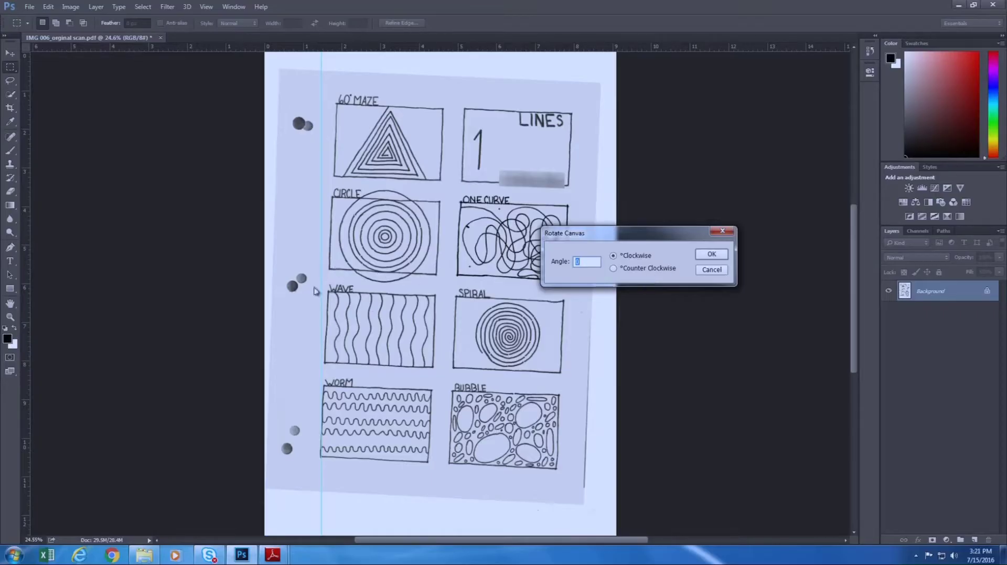
{"action": "left_click", "coordinate": [613, 268]}
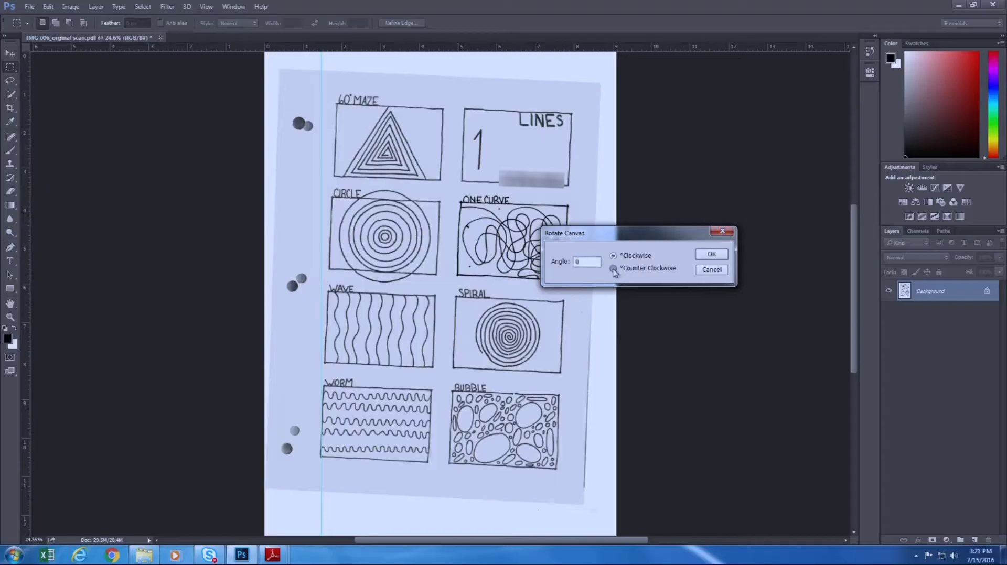
{"action": "double_click", "coordinate": [581, 262]}
{"action": "type", "text": "2.5"}
{"action": "left_click", "coordinate": [713, 255]}
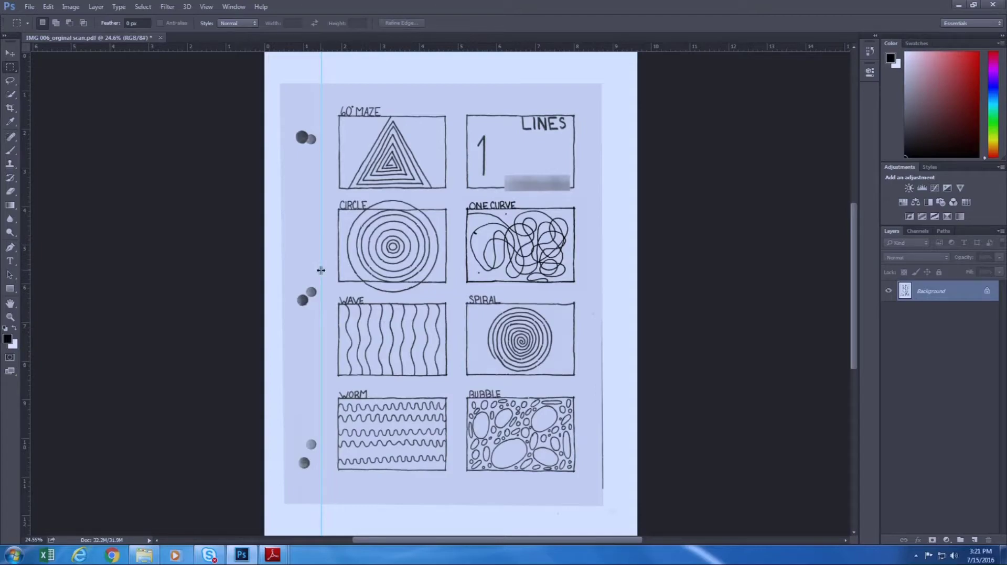
- Delete the vertical guide by dragging it back into the left ruler
{"action": "left_click_drag", "start_coordinate": [321, 271], "coordinate": [19, 261]}
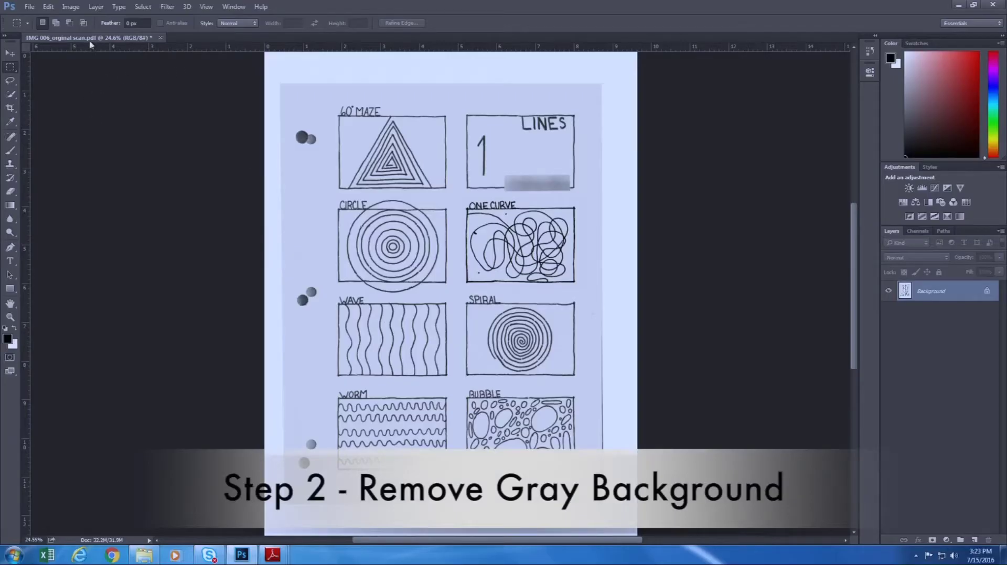
- Apply Levels with the white input slider near 231 and the black slider raised to darken lines
{"action": "left_click", "coordinate": [70, 6]}
{"action": "mouse_move", "coordinate": [104, 36]}
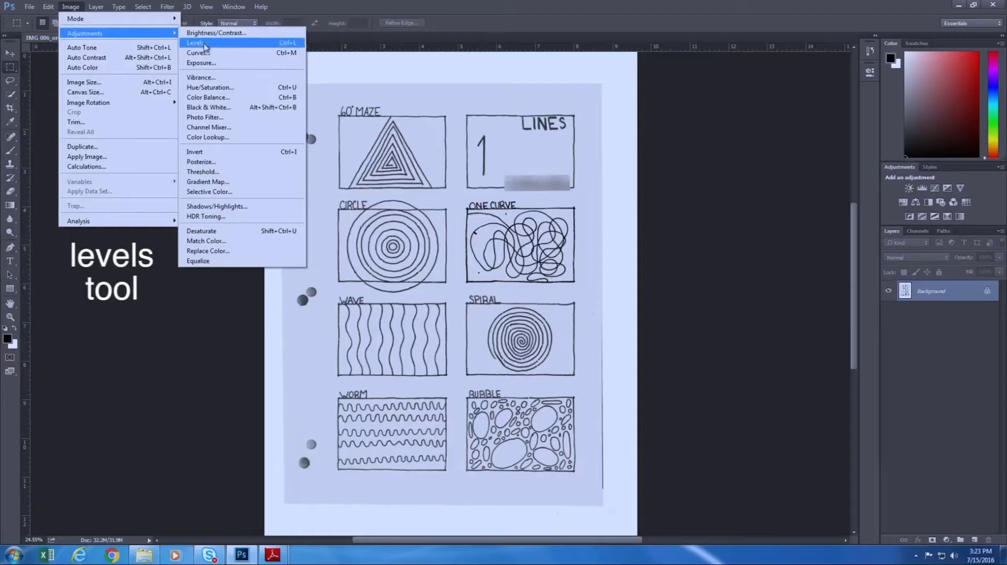
{"action": "left_click", "coordinate": [205, 45]}
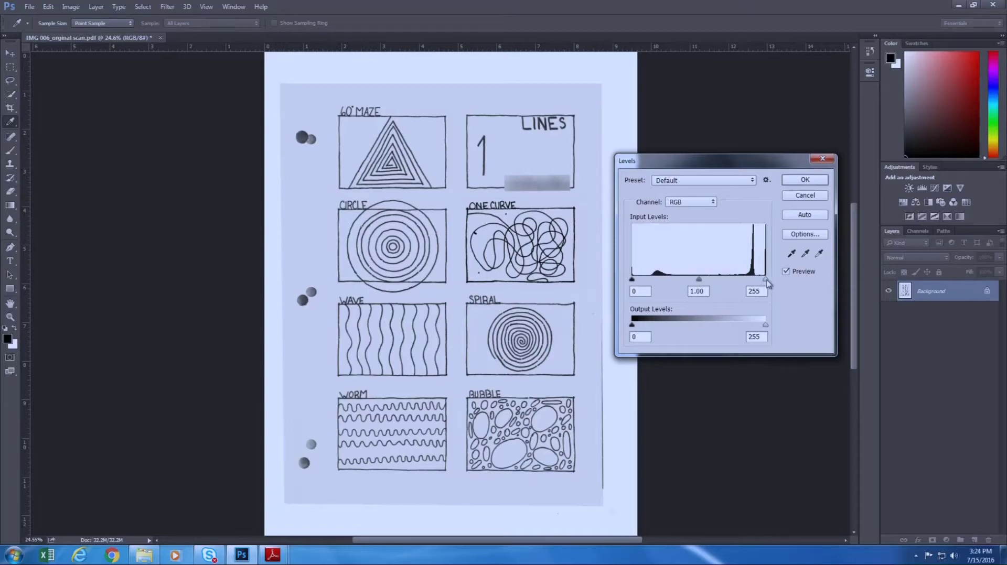
{"action": "left_click_drag", "start_coordinate": [766, 281], "coordinate": [764, 281]}
{"action": "left_click_drag", "start_coordinate": [764, 281], "coordinate": [758, 282]}
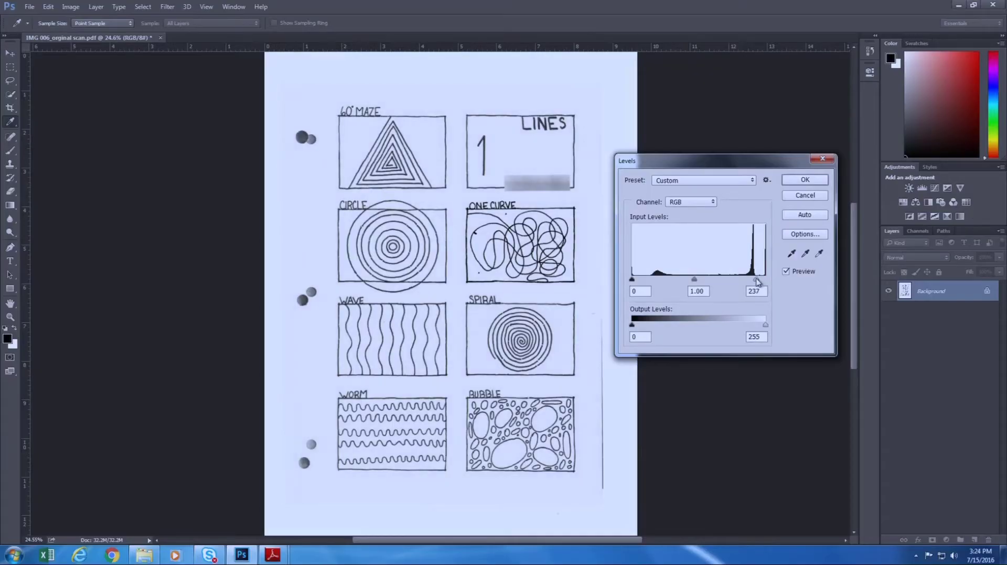
{"action": "left_click_drag", "start_coordinate": [758, 281], "coordinate": [754, 280]}
{"action": "left_click", "coordinate": [755, 281]}
{"action": "left_click_drag", "start_coordinate": [631, 281], "coordinate": [714, 281]}
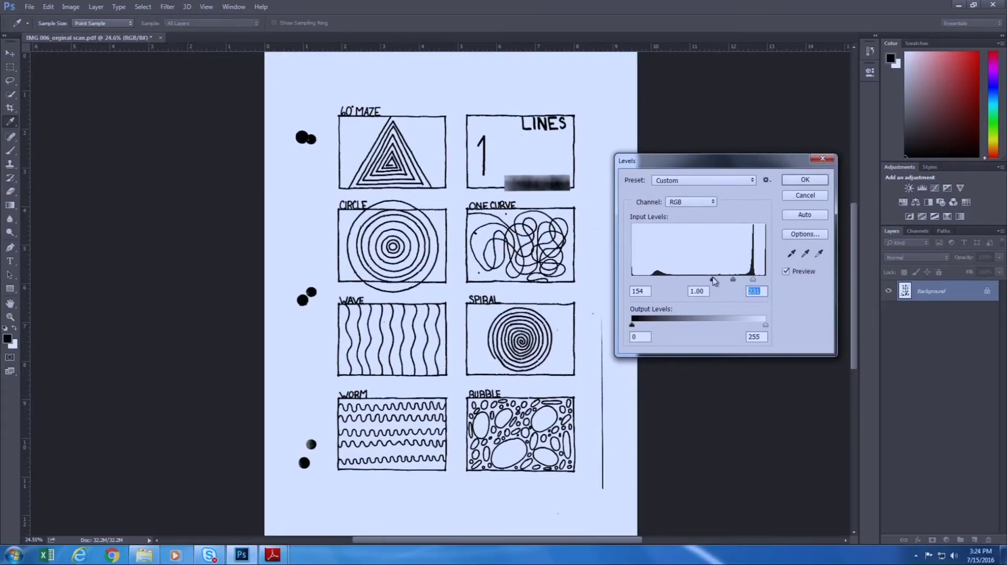
{"action": "left_click_drag", "start_coordinate": [714, 282], "coordinate": [656, 281]}
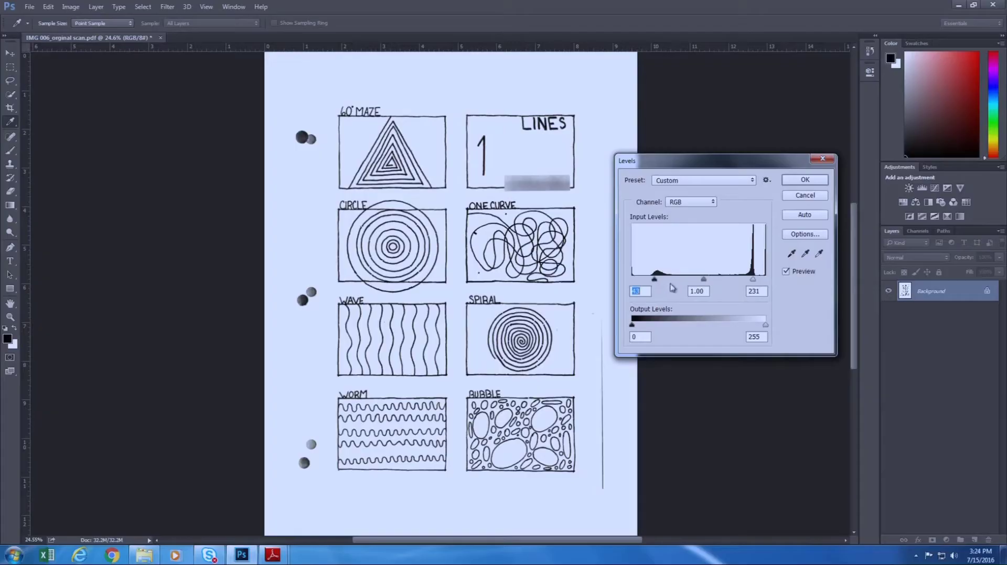
{"action": "left_click", "coordinate": [796, 183]}
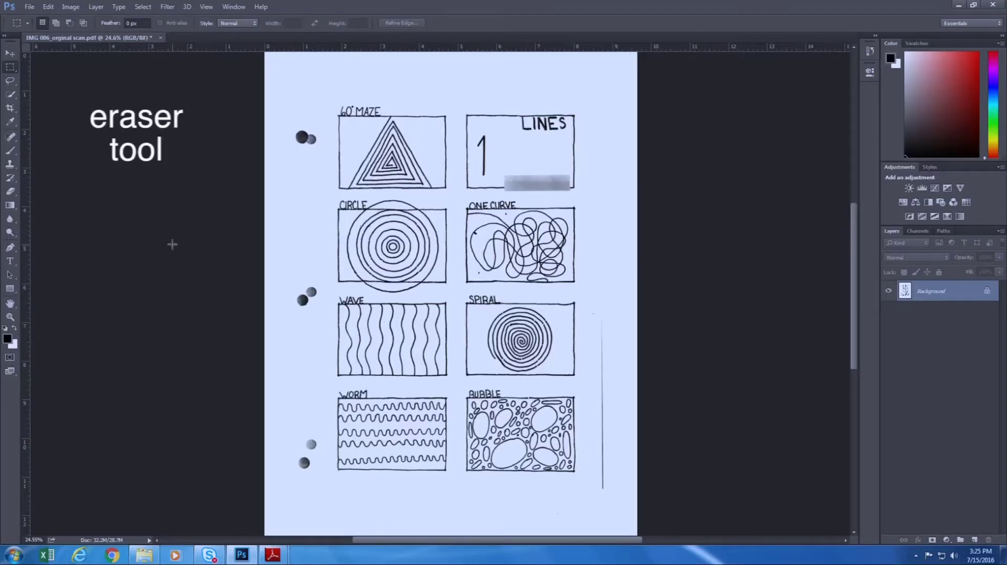
- Select the Eraser tool and load its Pencil Eraser tool preset
{"action": "left_click", "coordinate": [11, 193]}
{"action": "left_click", "coordinate": [10, 191]}
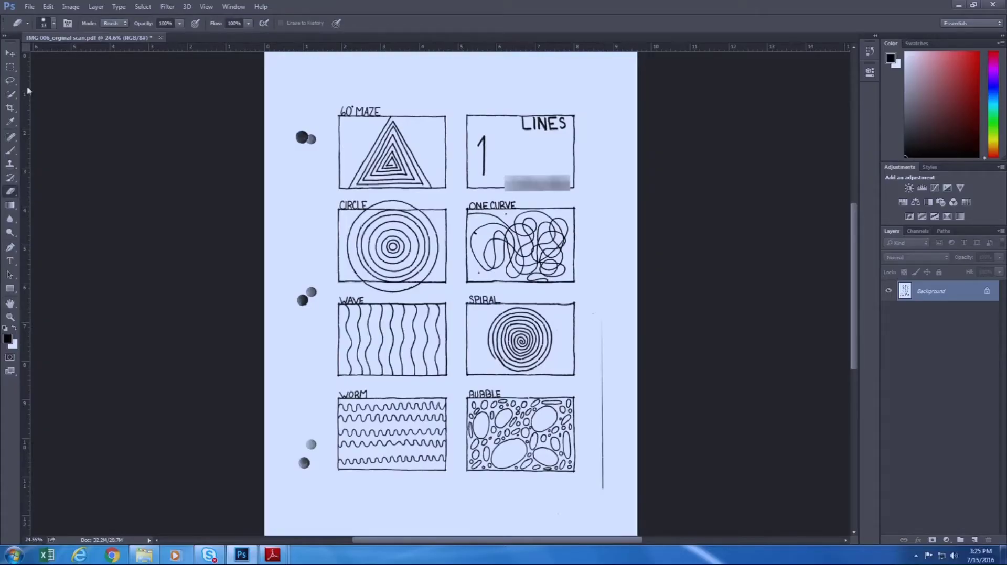
{"action": "left_click", "coordinate": [28, 24]}
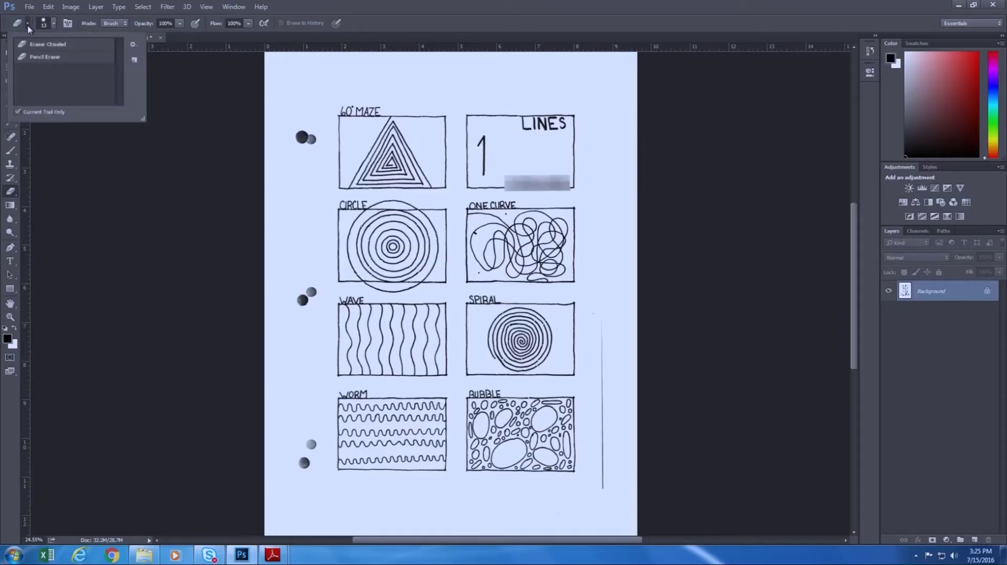
{"action": "left_click", "coordinate": [72, 59]}
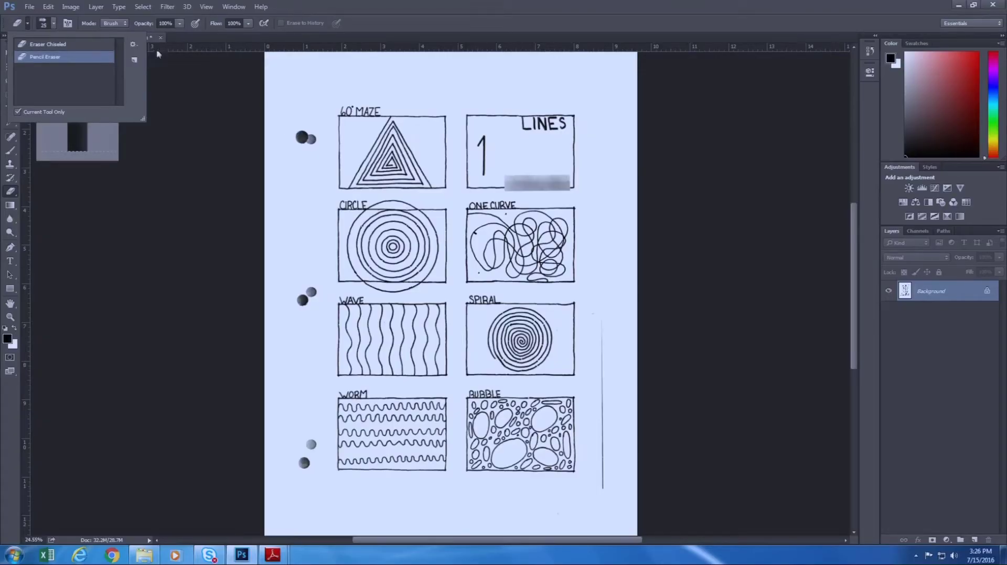
{"action": "left_click", "coordinate": [387, 17]}
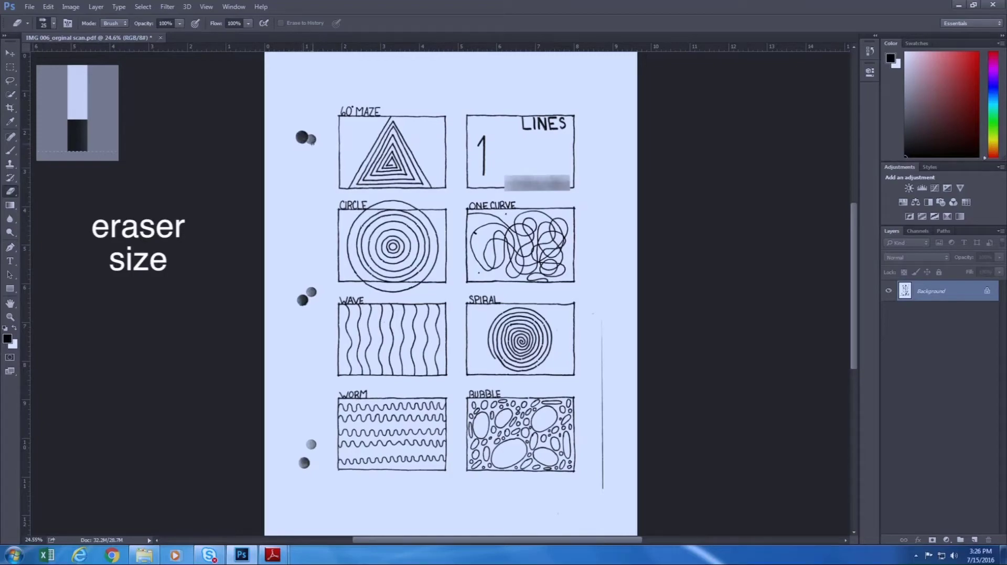
- Enlarge the eraser brush to 80 px
{"action": "left_click", "coordinate": [54, 24]}
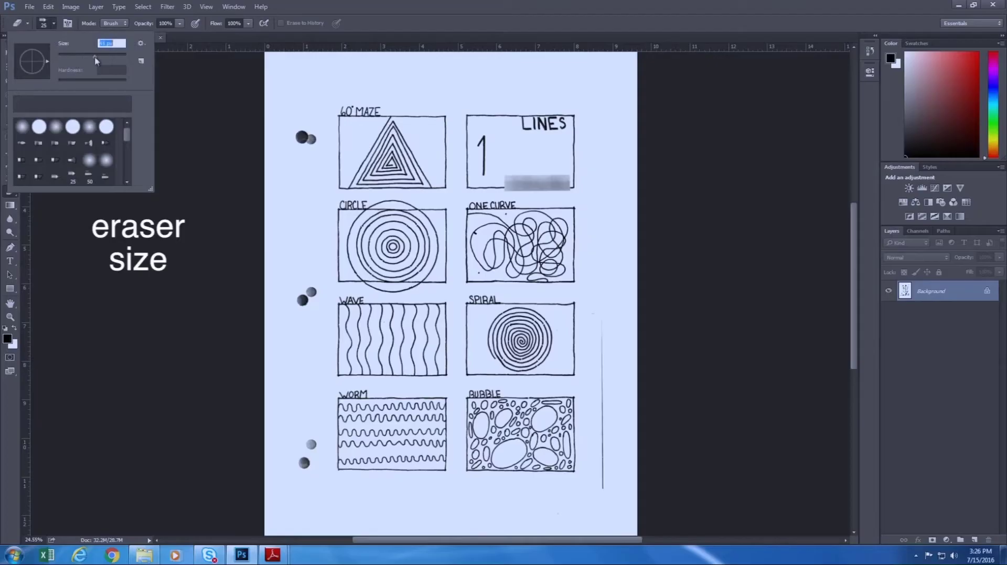
{"action": "left_click_drag", "start_coordinate": [96, 61], "coordinate": [107, 60]}
{"action": "left_click", "coordinate": [333, 43]}
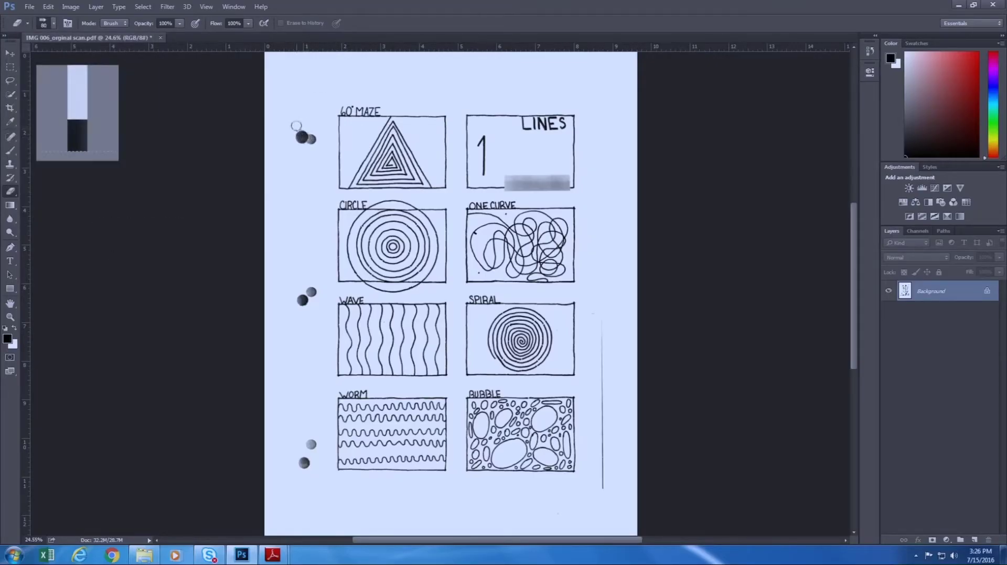
- Erase the hole-punch dots beside 60° MAZE, WAVE and WORM on the left margin
{"action": "mouse_move", "coordinate": [310, 139]}
{"action": "left_mouse_down"}
{"action": "mouse_move", "coordinate": [299, 132]}
{"action": "mouse_move", "coordinate": [313, 139]}
{"action": "mouse_move", "coordinate": [310, 151]}
{"action": "mouse_move", "coordinate": [314, 135]}
{"action": "mouse_move", "coordinate": [311, 150]}
{"action": "left_mouse_up"}
{"action": "left_click_drag", "start_coordinate": [301, 297], "coordinate": [312, 293]}
{"action": "left_click_drag", "start_coordinate": [313, 435], "coordinate": [306, 466]}
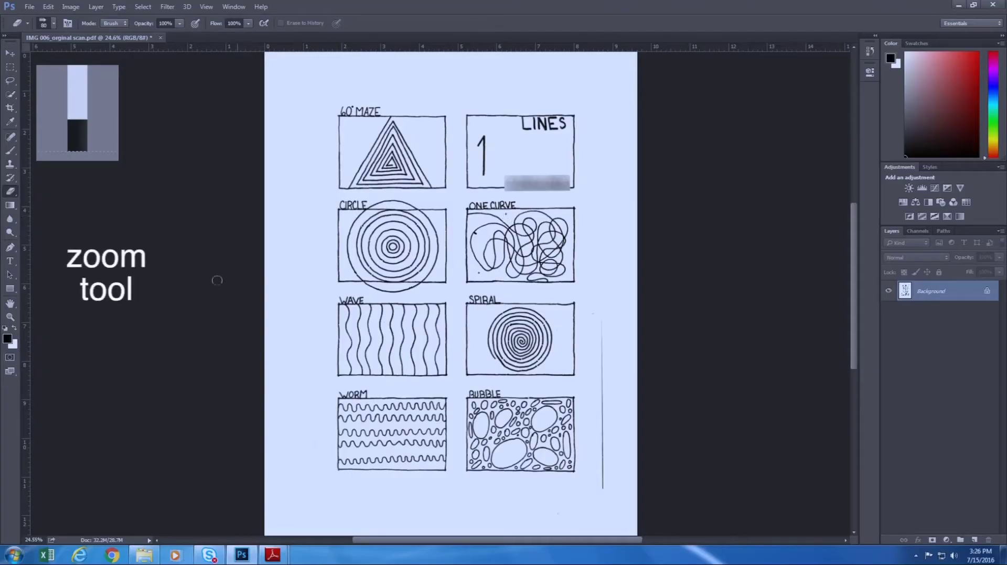
- Zoom in on the middle drawings to 66.7%
{"action": "left_click", "coordinate": [10, 317]}
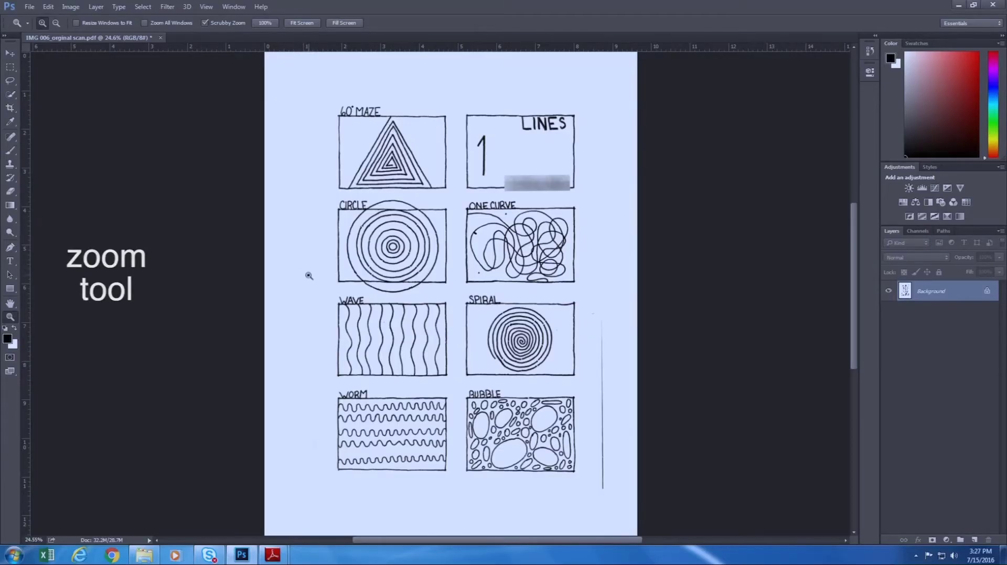
{"action": "left_click", "coordinate": [463, 260]}
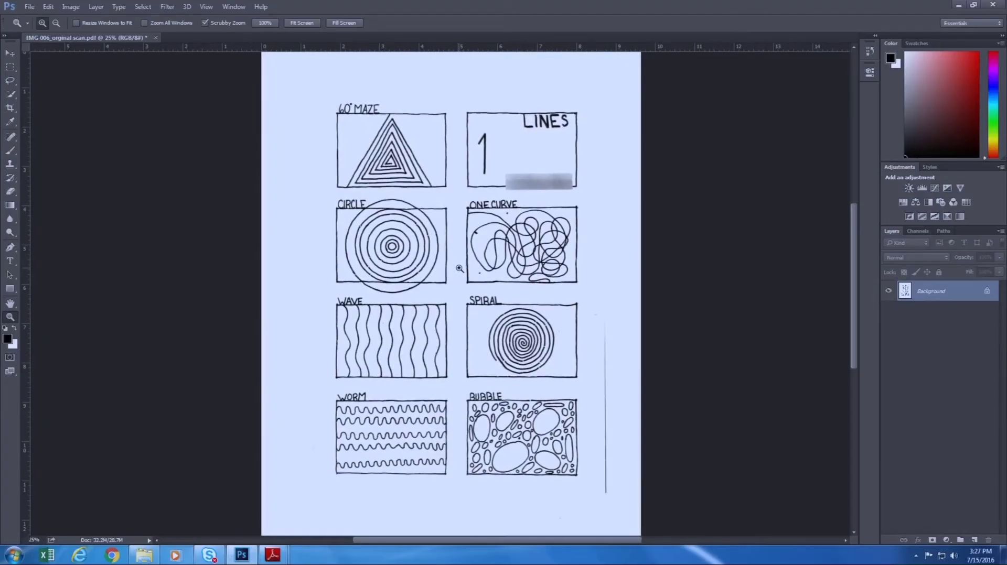
{"action": "left_click", "coordinate": [459, 269]}
{"action": "left_click", "coordinate": [544, 233]}
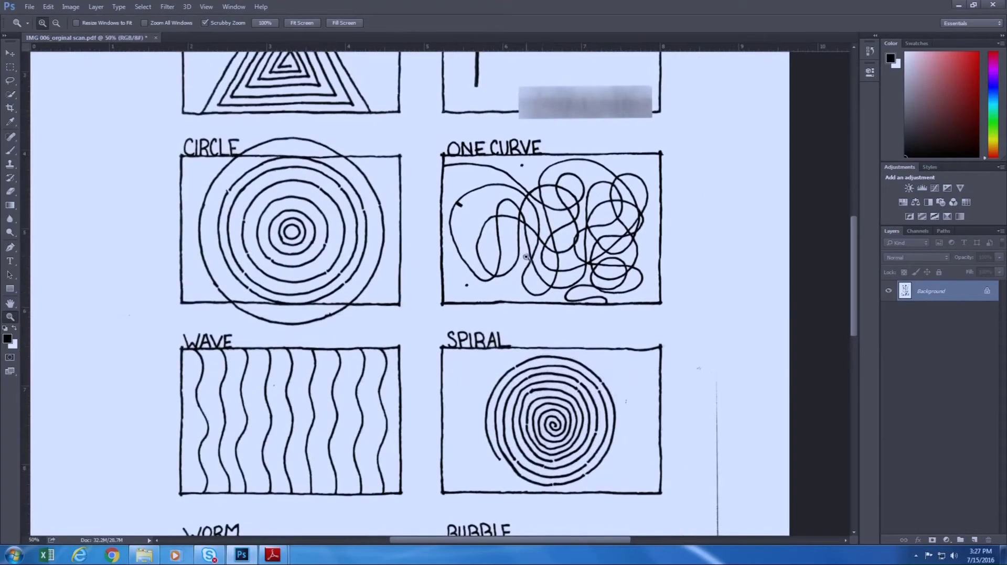
{"action": "left_click", "coordinate": [544, 233]}
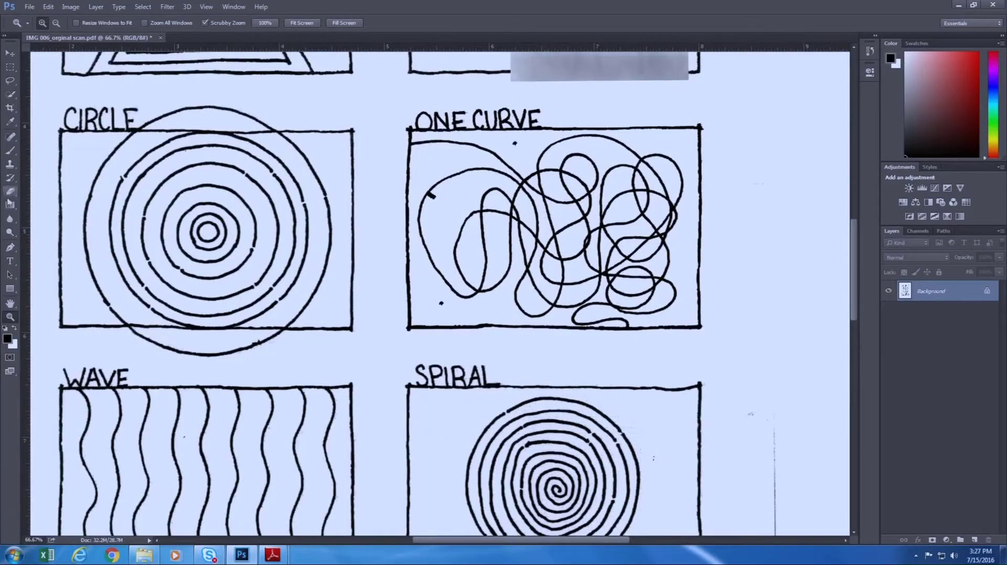
- Erase the small stray specks on the paper with the Eraser
{"action": "left_click", "coordinate": [11, 192]}
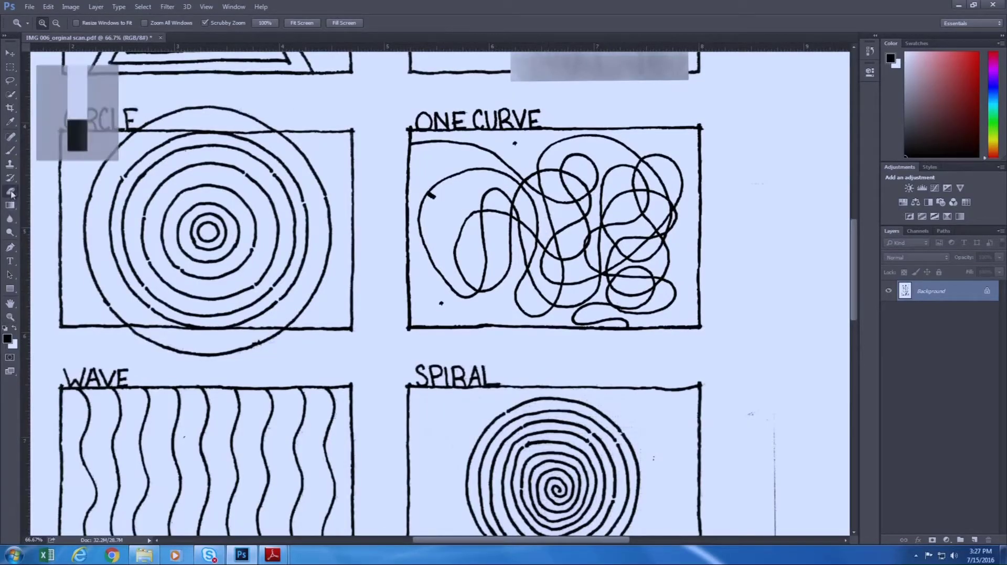
{"action": "left_click", "coordinate": [516, 146]}
{"action": "left_click", "coordinate": [515, 144]}
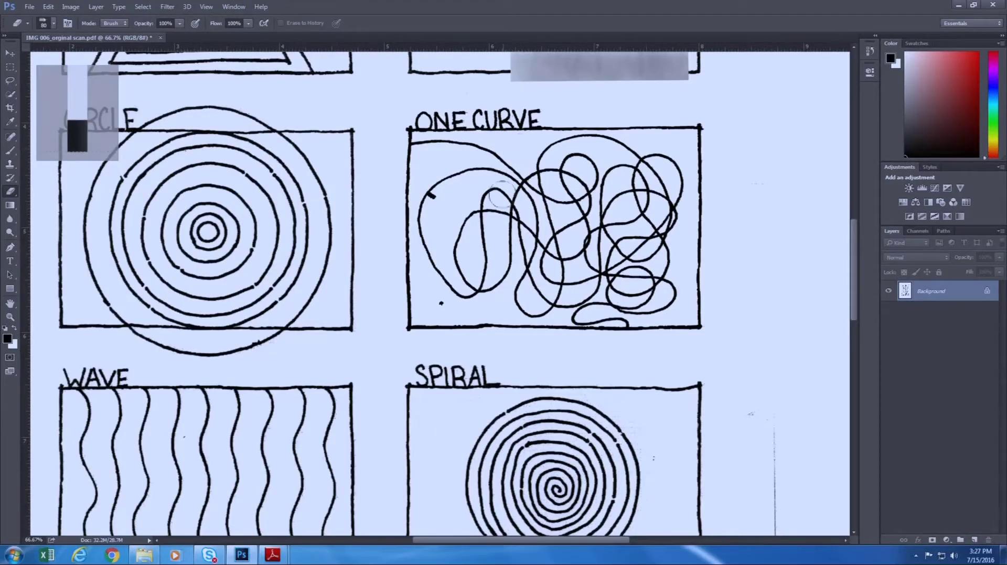
{"action": "left_click", "coordinate": [438, 305]}
- Zoom in closely on the small stray mark in the ONE CURVE drawing
{"action": "left_click", "coordinate": [10, 319]}
{"action": "left_click", "coordinate": [441, 205]}
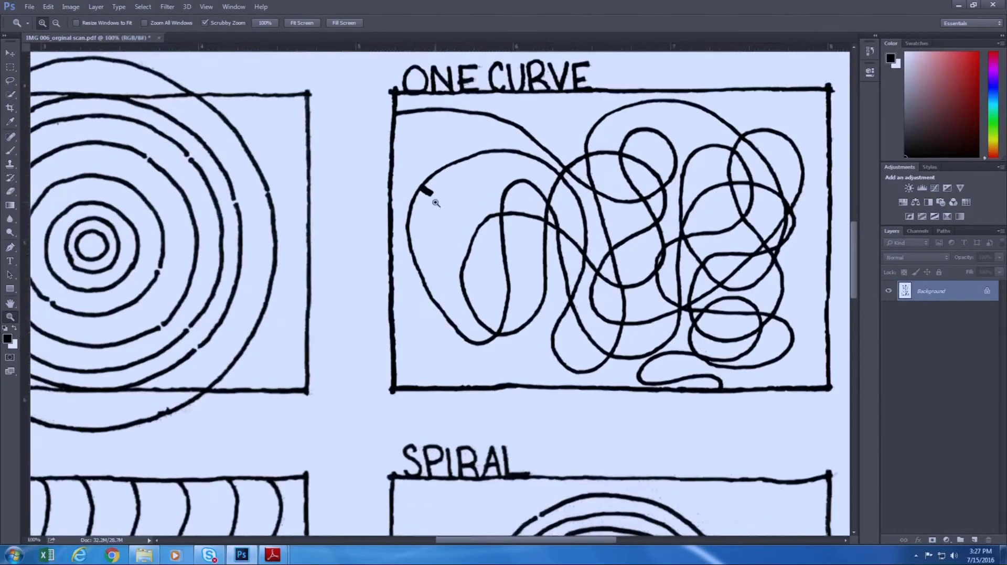
{"action": "left_click", "coordinate": [436, 203]}
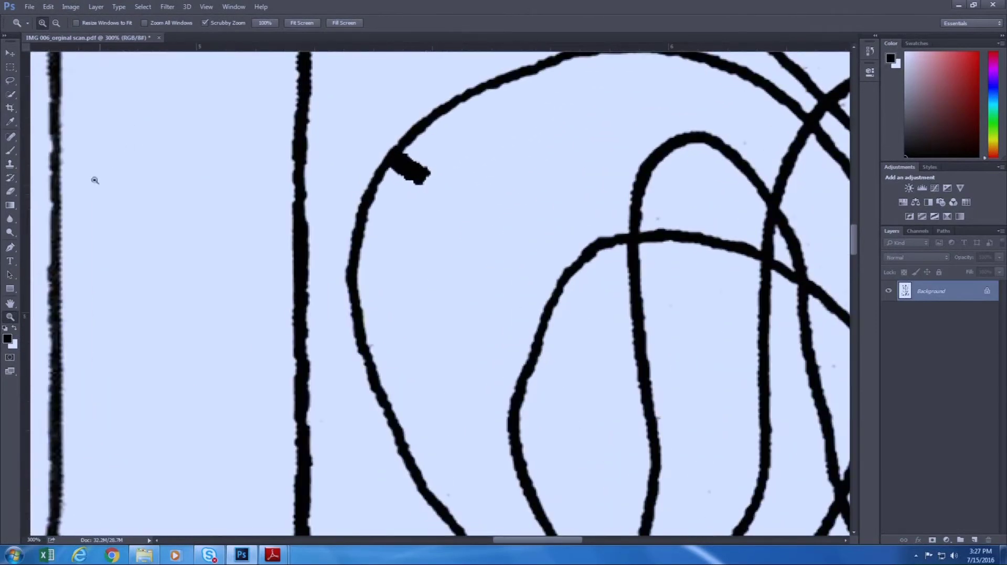
- Erase the black mark and the leftover blob on the curve's edge
{"action": "left_click", "coordinate": [11, 192]}
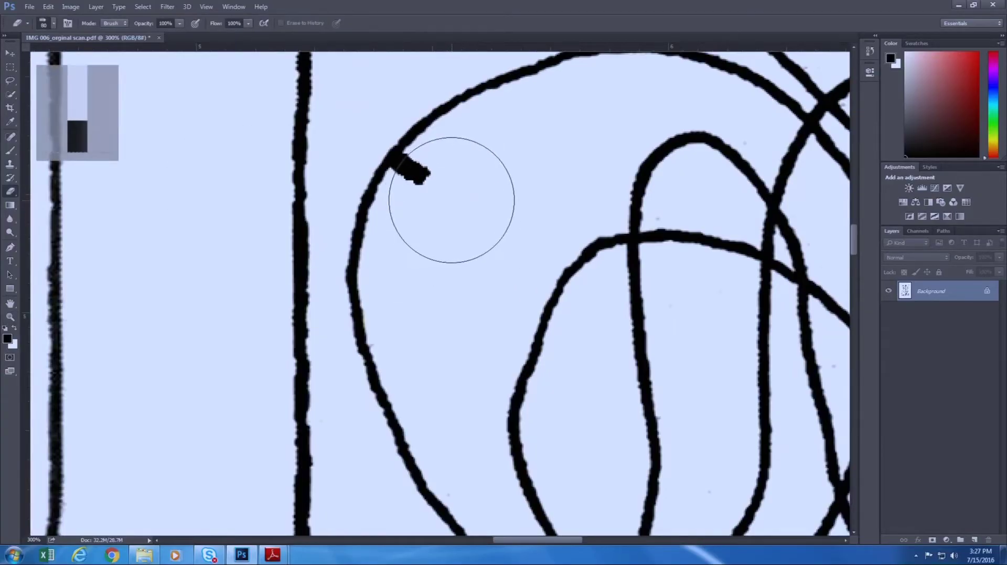
{"action": "left_click", "coordinate": [54, 24]}
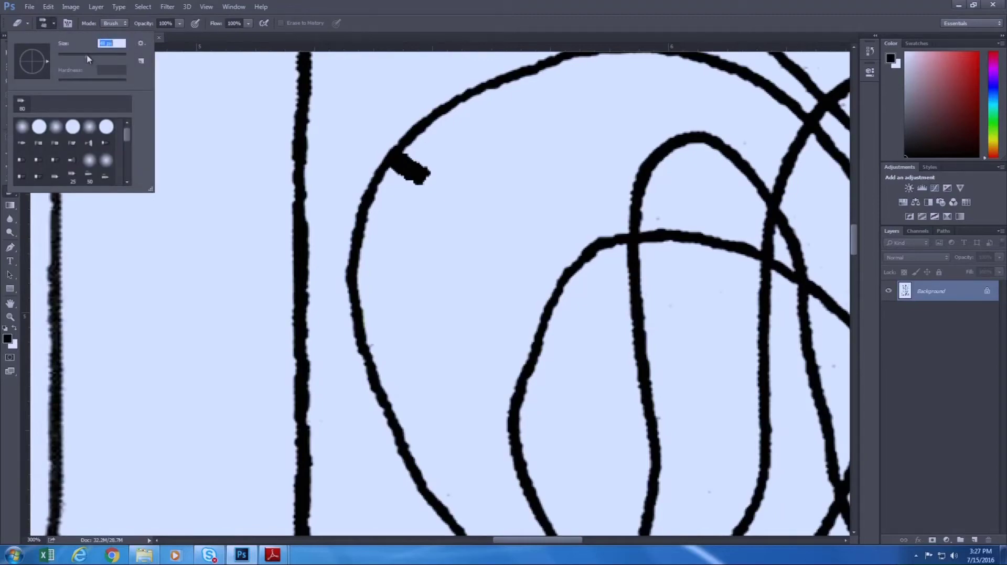
{"action": "key", "text": "Return"}
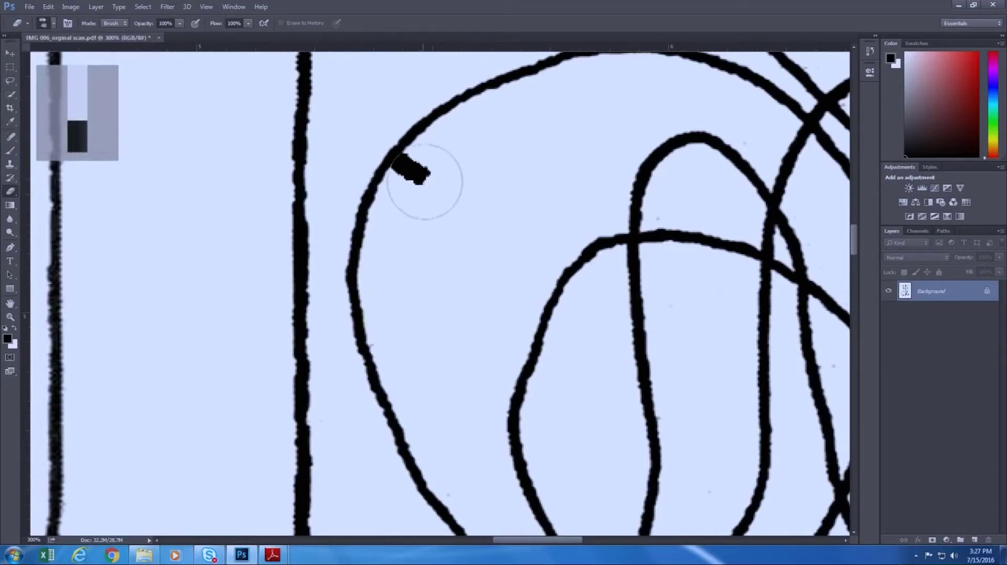
{"action": "left_click_drag", "start_coordinate": [427, 187], "coordinate": [425, 188]}
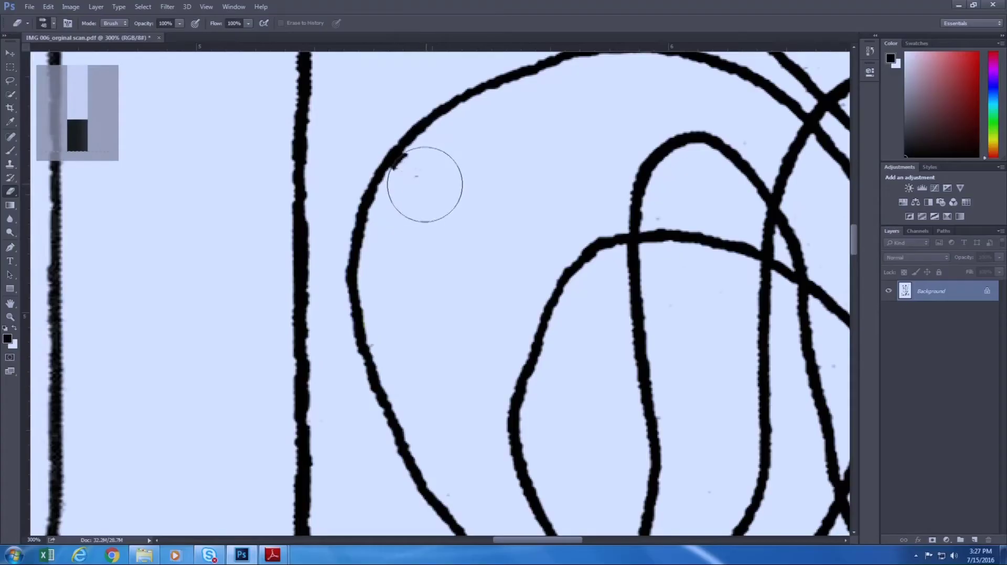
{"action": "left_click_drag", "start_coordinate": [424, 184], "coordinate": [424, 182]}
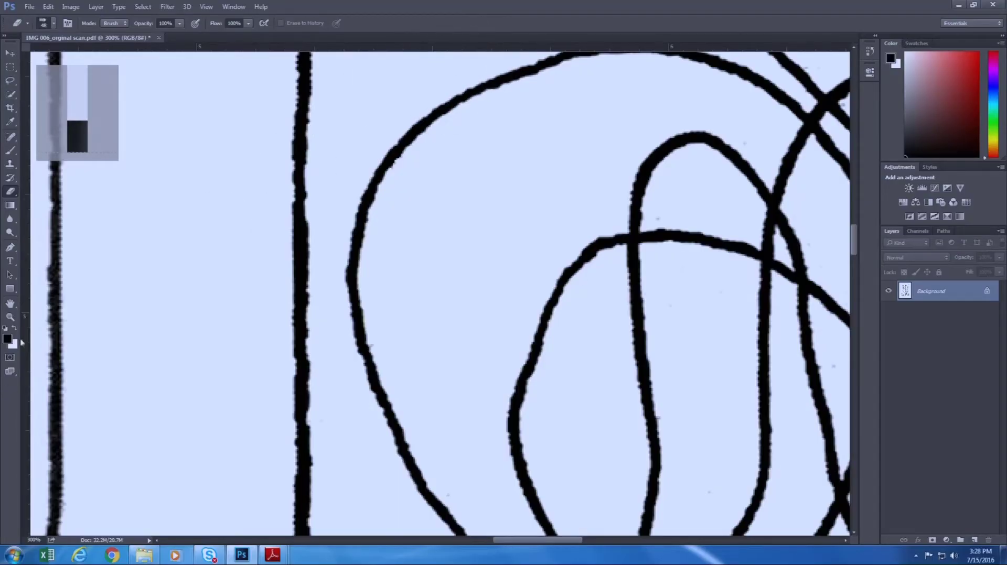
- Zoom out to 16.7% so the entire exercise sheet fits on screen
{"action": "left_click", "coordinate": [9, 317]}
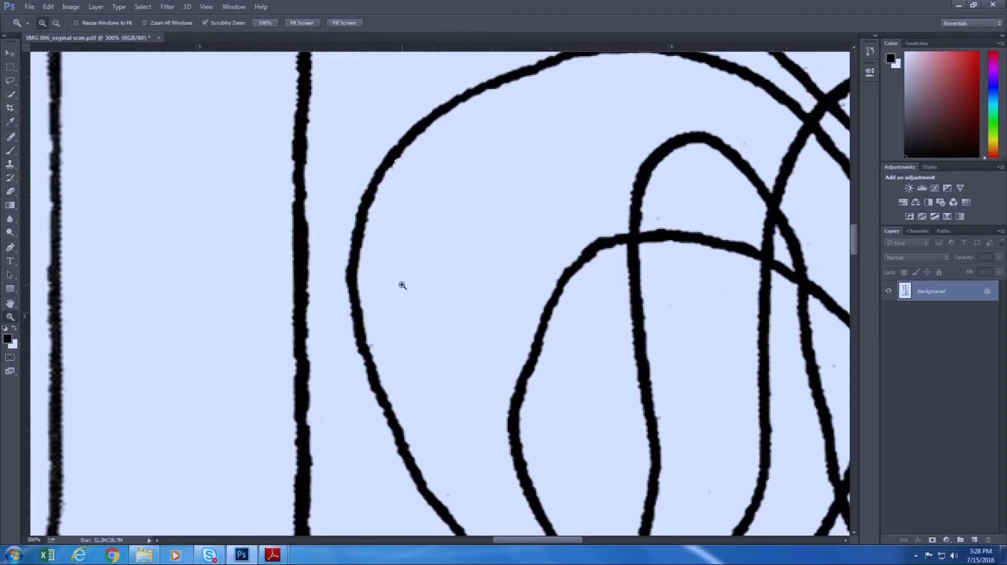
{"action": "key", "text": "alt"}
{"action": "scroll", "coordinate": [413, 284], "scroll_direction": "down", "scroll_amount": 5}
{"action": "scroll", "coordinate": [416, 284], "scroll_direction": "down", "scroll_amount": 3}
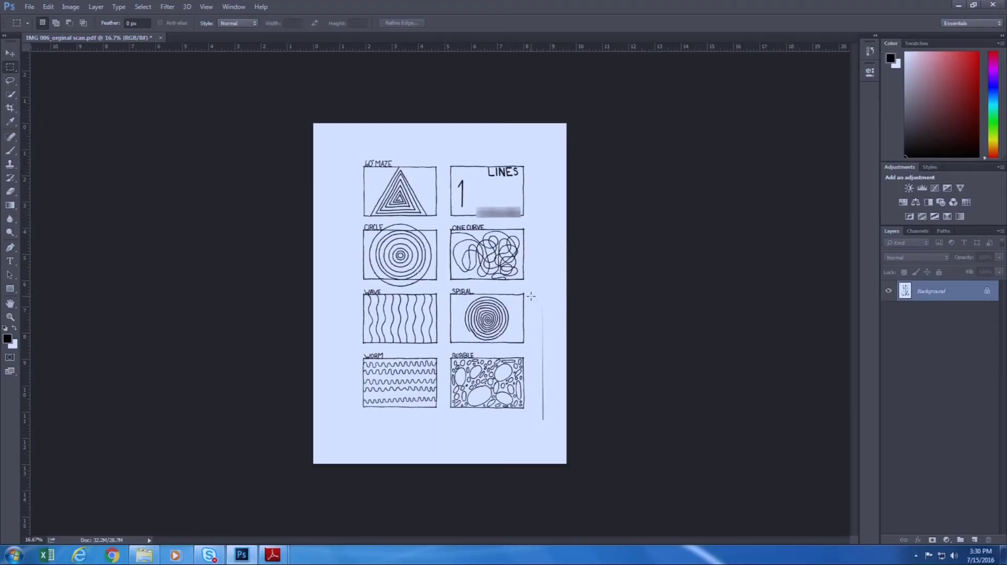
- Marquee-select the stray vertical line right of SPIRAL and BUBBLE and bring up Fill
{"action": "left_click_drag", "start_coordinate": [531, 297], "coordinate": [541, 352]}
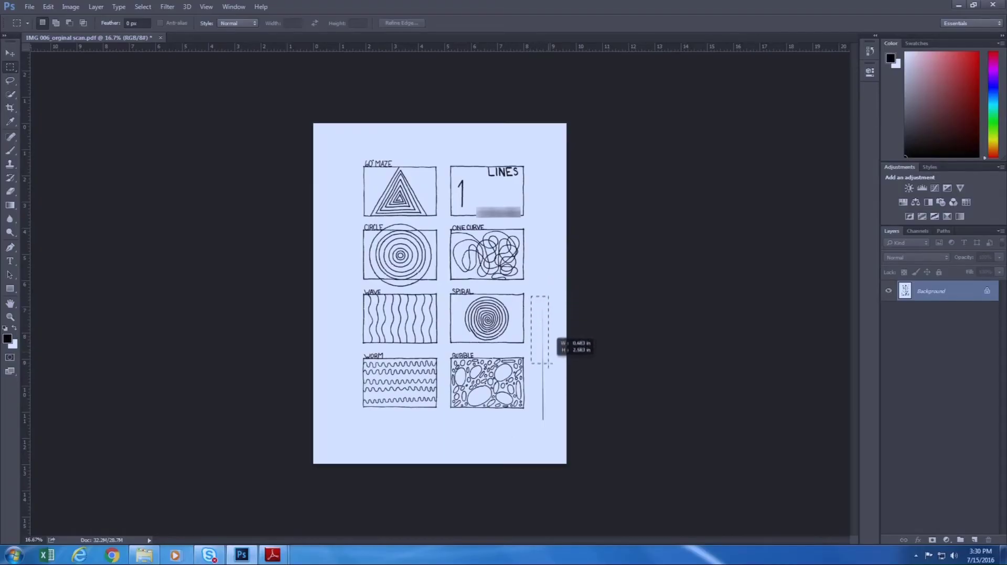
{"action": "left_click_drag", "start_coordinate": [553, 409], "coordinate": [556, 425]}
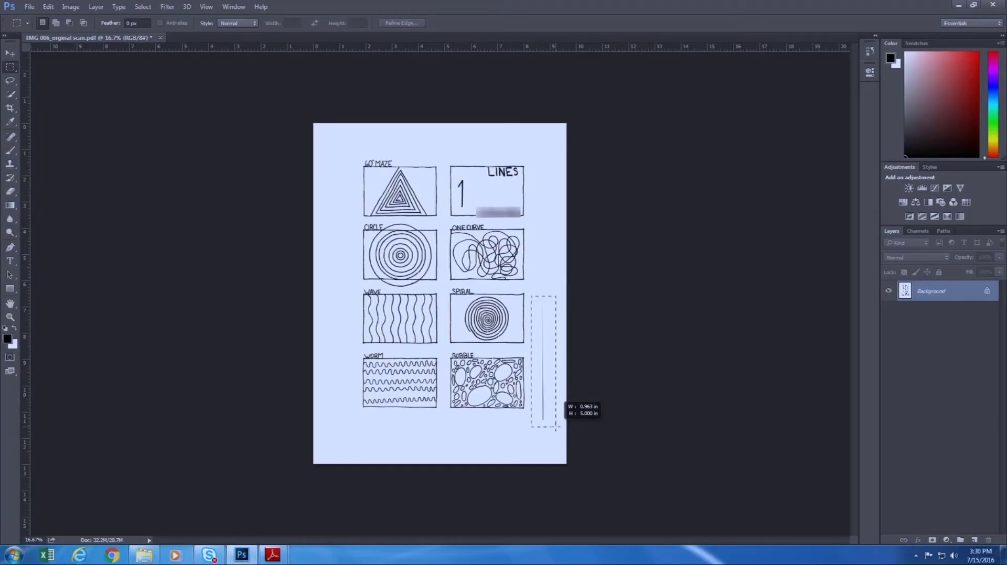
{"action": "left_click_drag", "start_coordinate": [555, 426], "coordinate": [556, 427]}
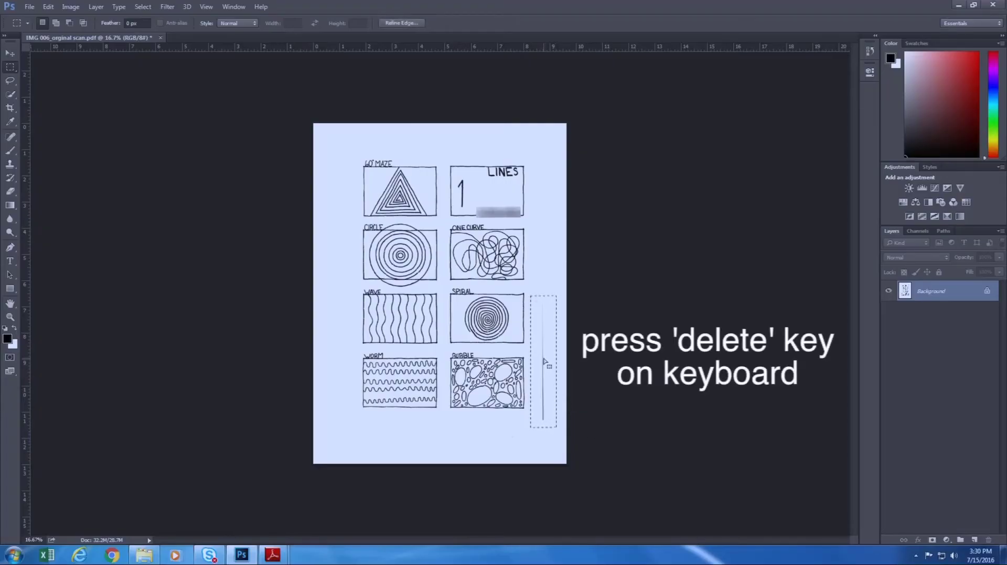
{"action": "key", "text": "Delete"}
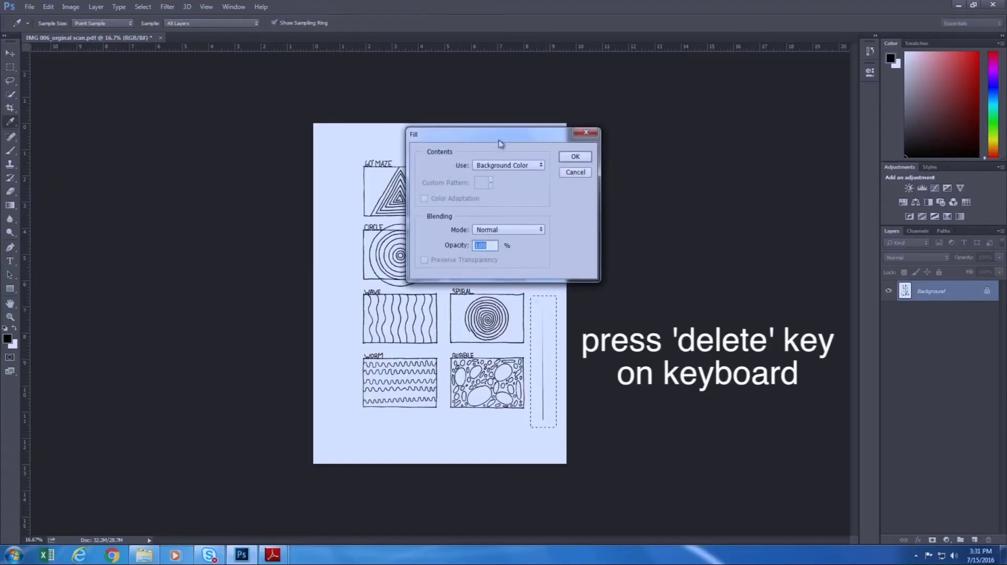
- Fill the selected line with Background Color at Normal, 100% opacity, then deselect
{"action": "left_click_drag", "start_coordinate": [500, 140], "coordinate": [613, 127]}
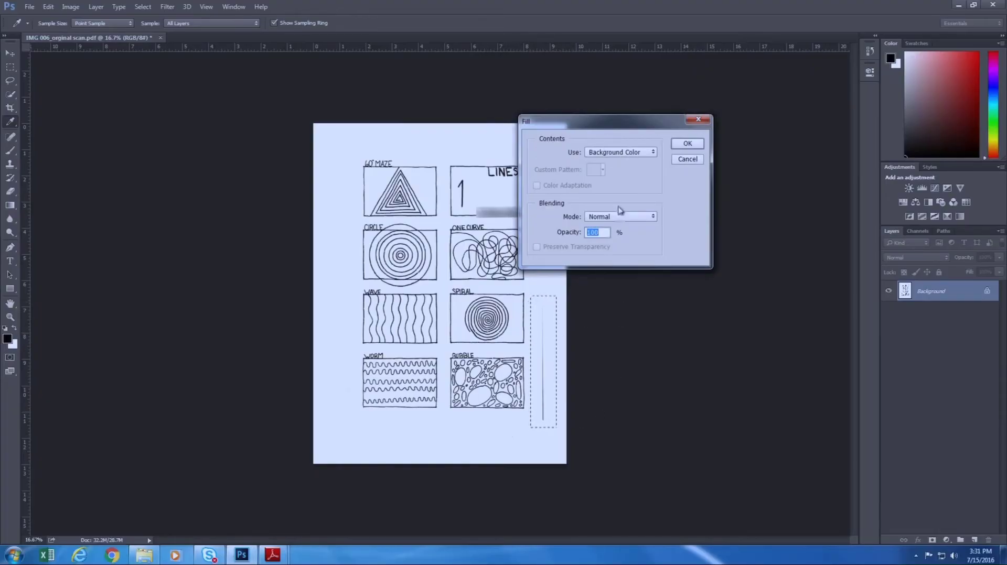
{"action": "left_click", "coordinate": [615, 155]}
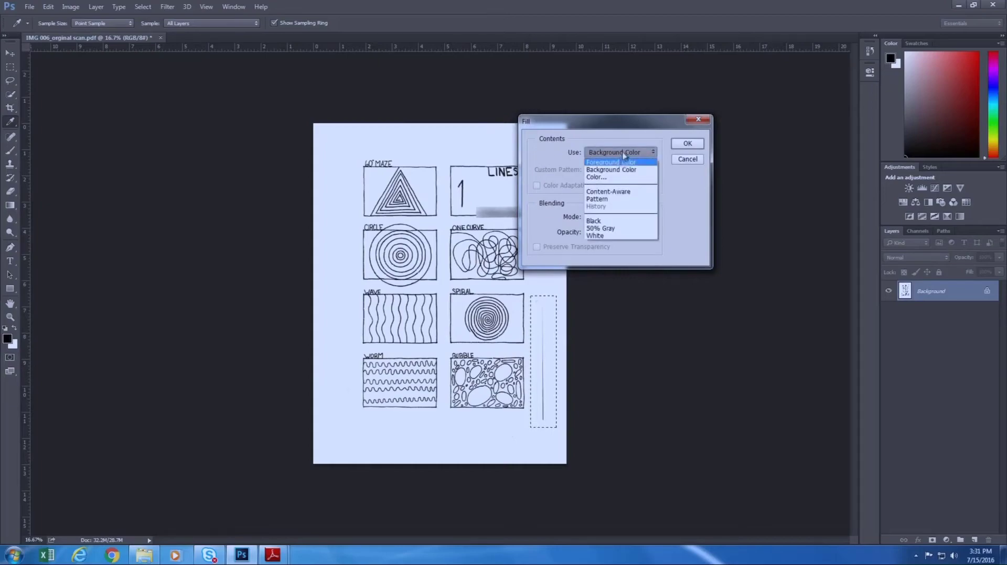
{"action": "left_click", "coordinate": [627, 152]}
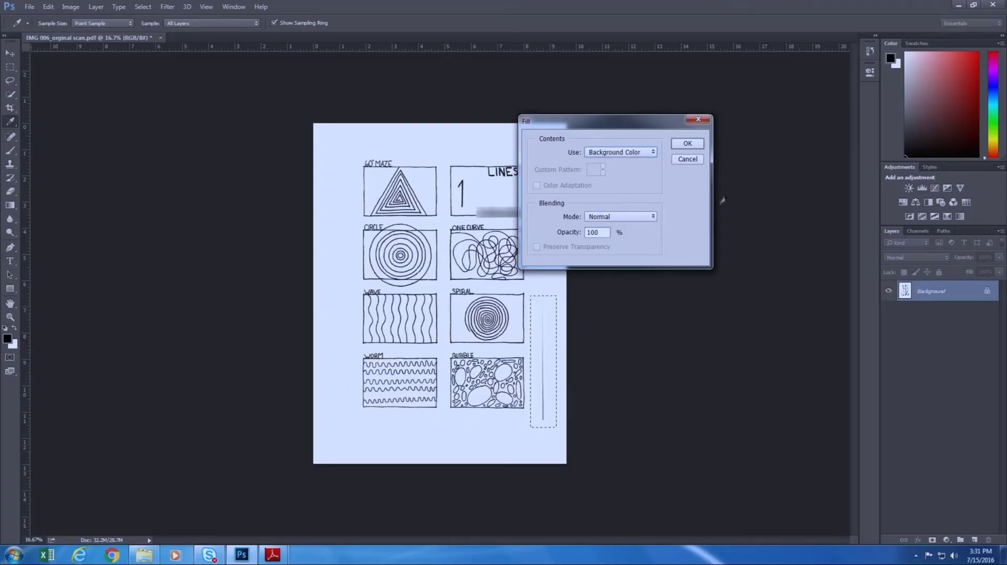
{"action": "left_click", "coordinate": [688, 144]}
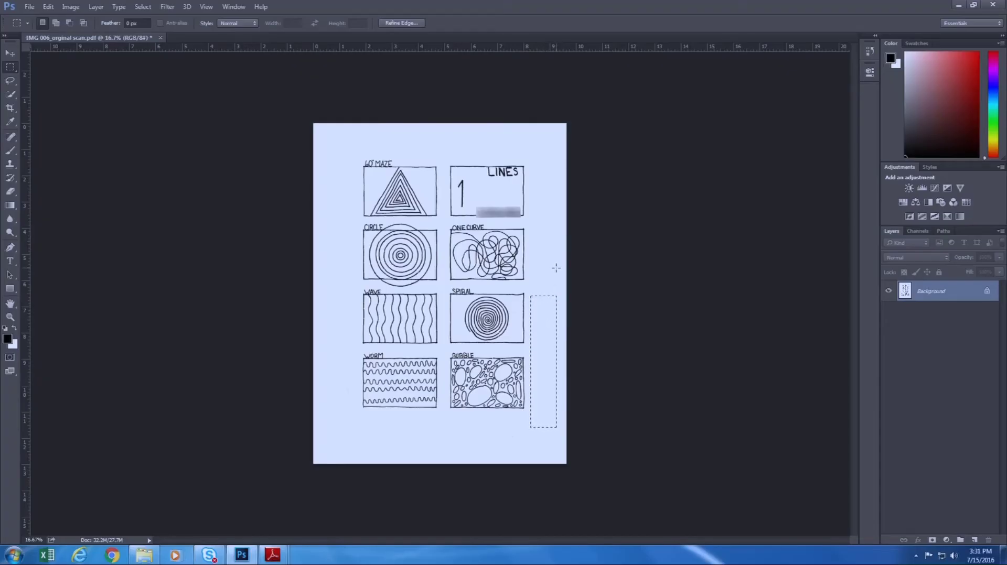
{"action": "left_click", "coordinate": [554, 283]}
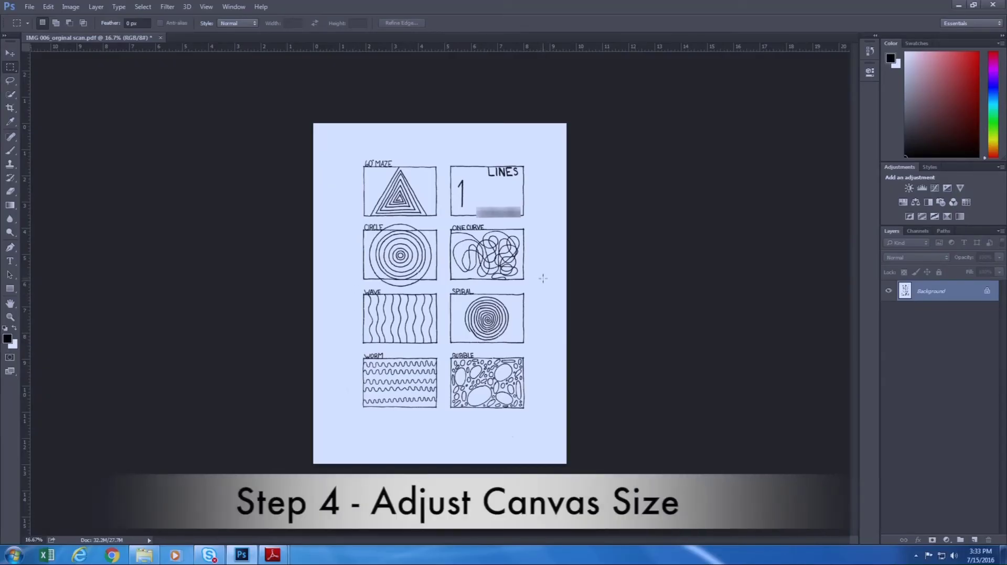
- Resize the canvas to 8.5 x 11 inches, centre-anchored, accepting the clipping
{"action": "left_click", "coordinate": [70, 9]}
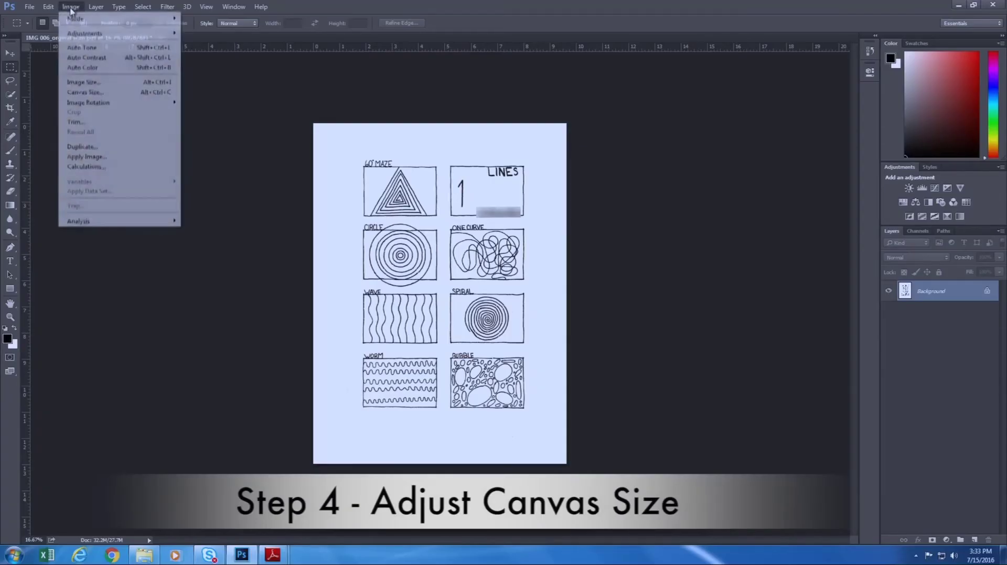
{"action": "left_click", "coordinate": [91, 94]}
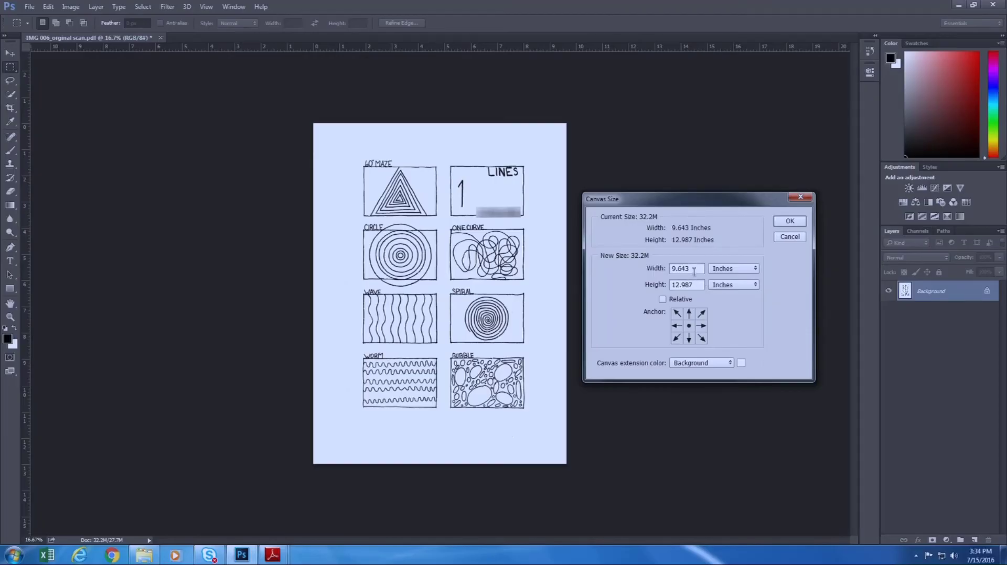
{"action": "left_click_drag", "start_coordinate": [694, 268], "coordinate": [675, 269]}
{"action": "type", "text": "8.5"}
{"action": "left_click_drag", "start_coordinate": [690, 285], "coordinate": [653, 288]}
{"action": "type", "text": "11"}
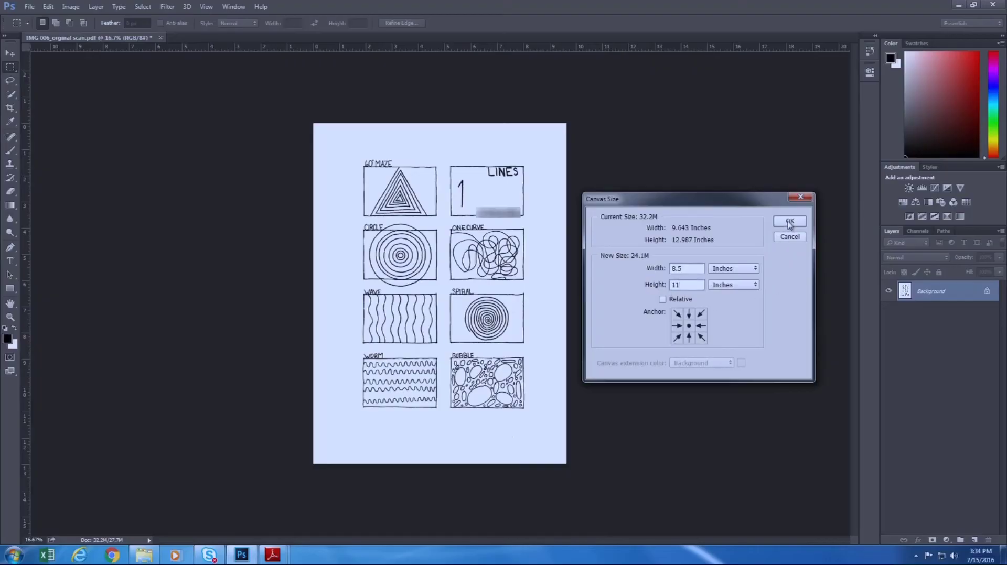
{"action": "left_click", "coordinate": [789, 222]}
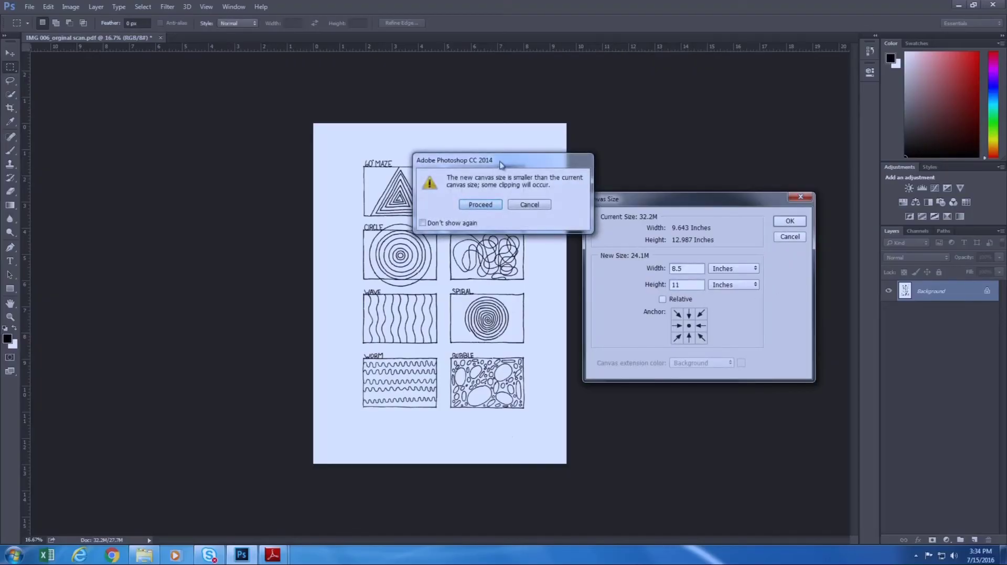
{"action": "left_click_drag", "start_coordinate": [501, 165], "coordinate": [537, 110]}
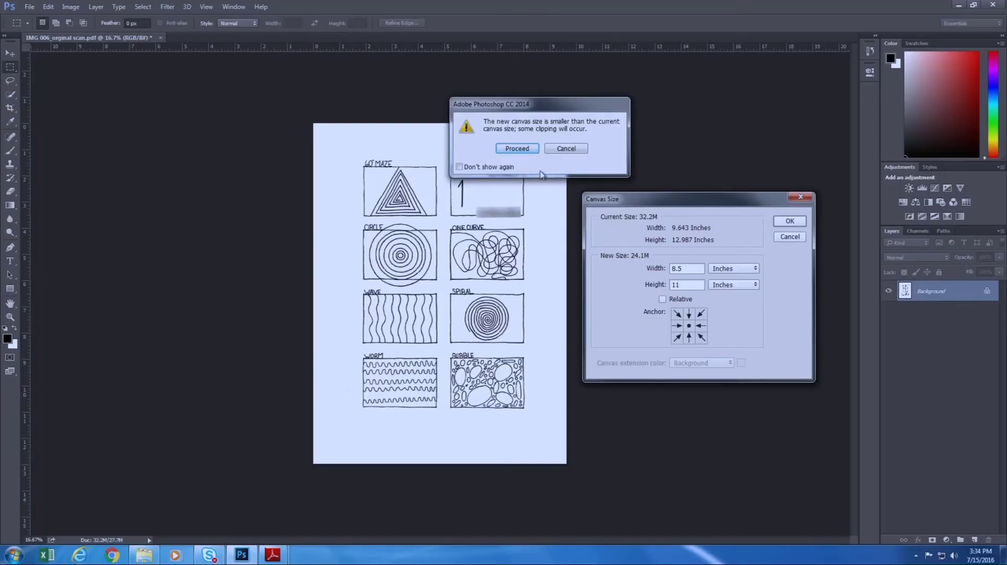
{"action": "left_click", "coordinate": [516, 149]}
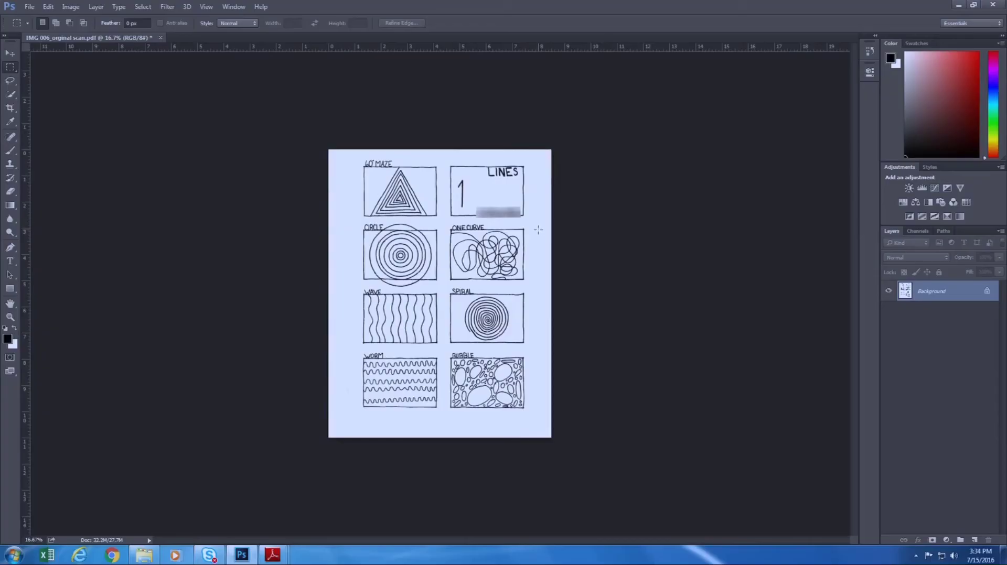
- Verify in Canvas Size that the canvas reads 8.5 x 11 inches, then cancel
{"action": "left_click", "coordinate": [71, 7]}
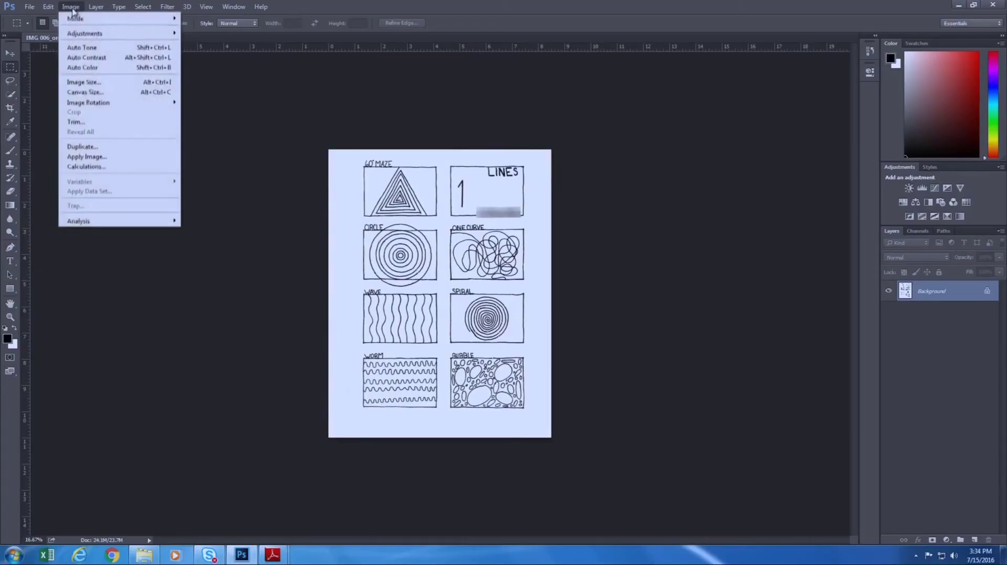
{"action": "left_click", "coordinate": [108, 93]}
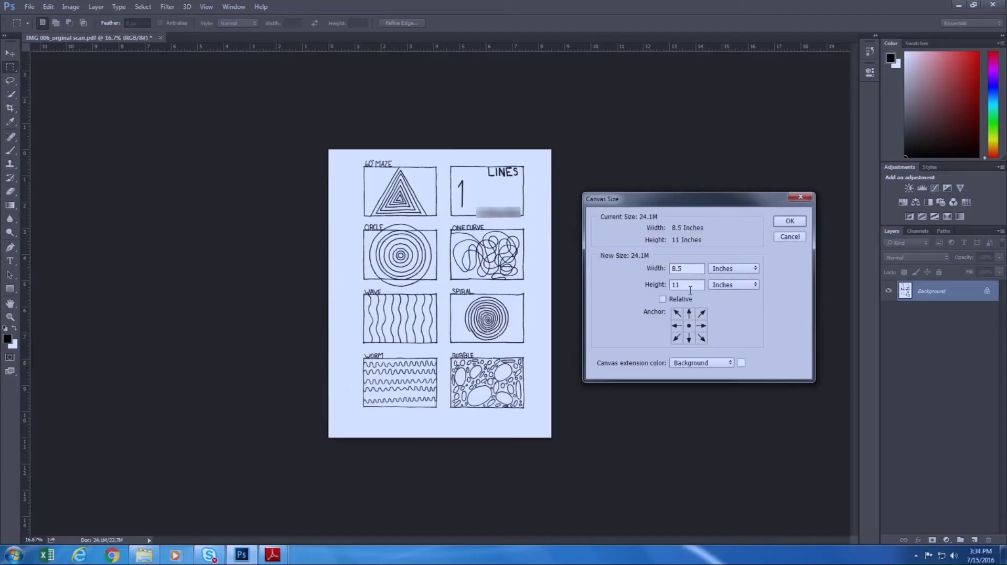
{"action": "left_click", "coordinate": [790, 238]}
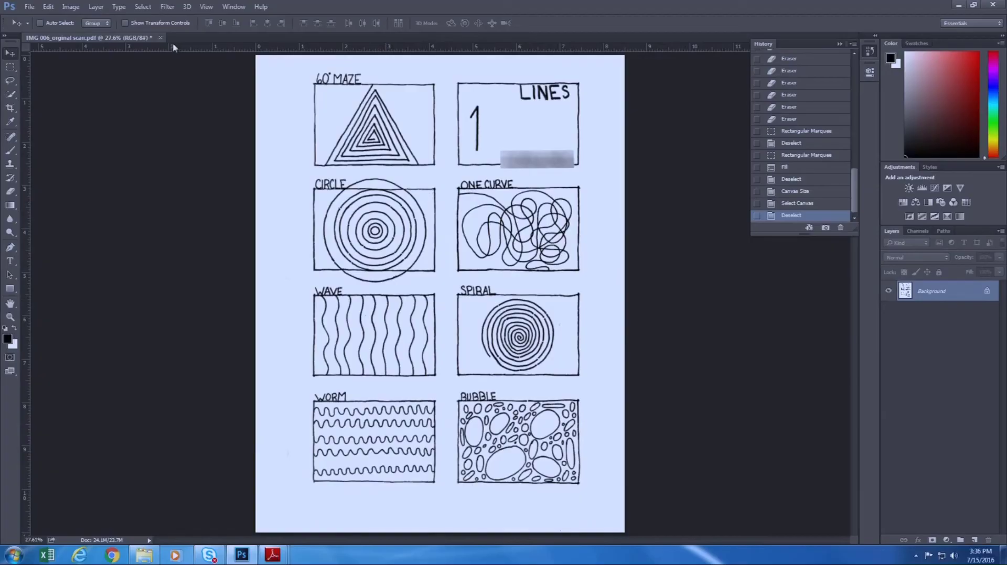
- Select all, nudge the drawing down and left with Shift+arrows, then deselect
{"action": "left_click", "coordinate": [143, 6]}
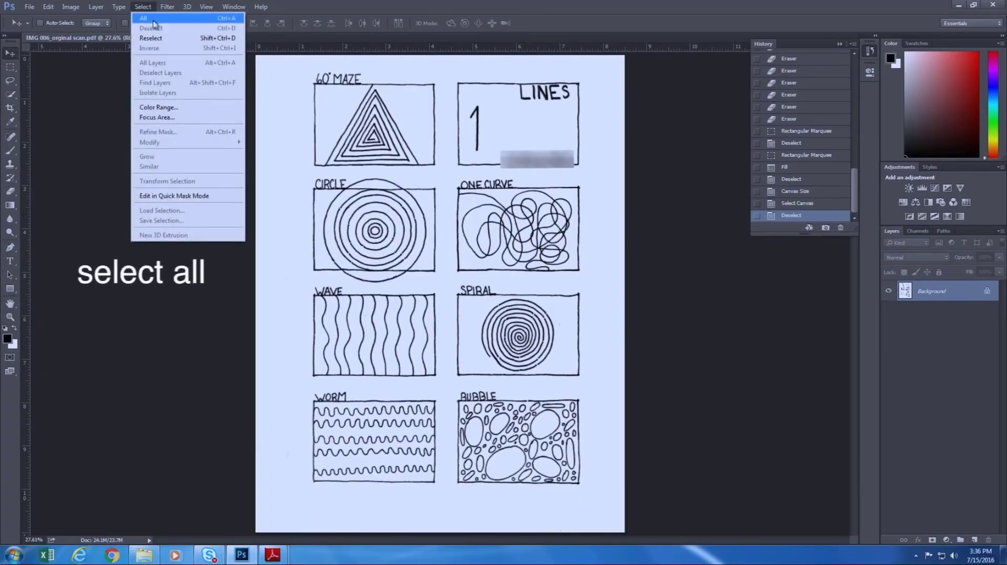
{"action": "left_click", "coordinate": [143, 18]}
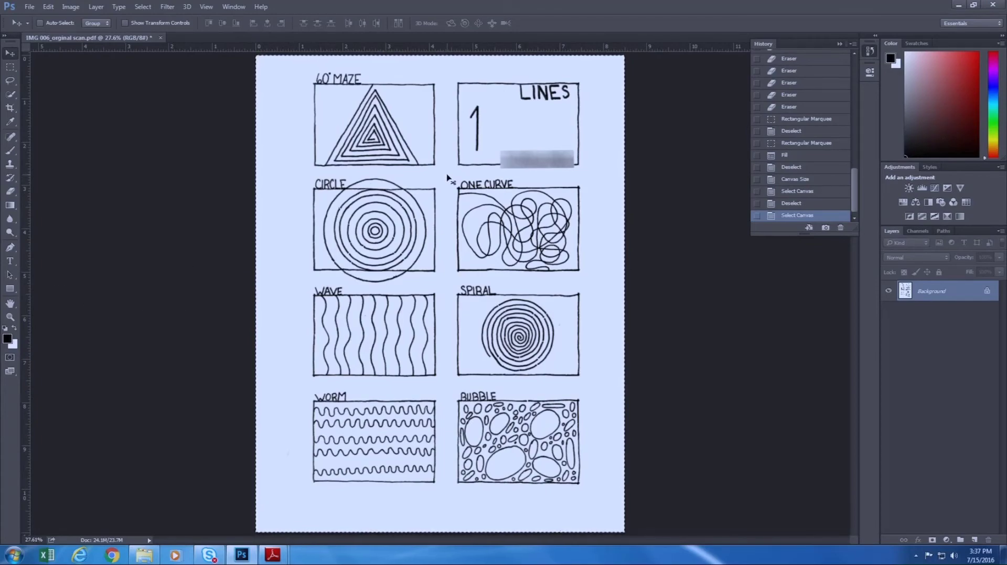
{"action": "key", "text": "shift+Down"}
{"action": "key", "text": "shift+Down"}
{"action": "key", "text": "shift+Down"}
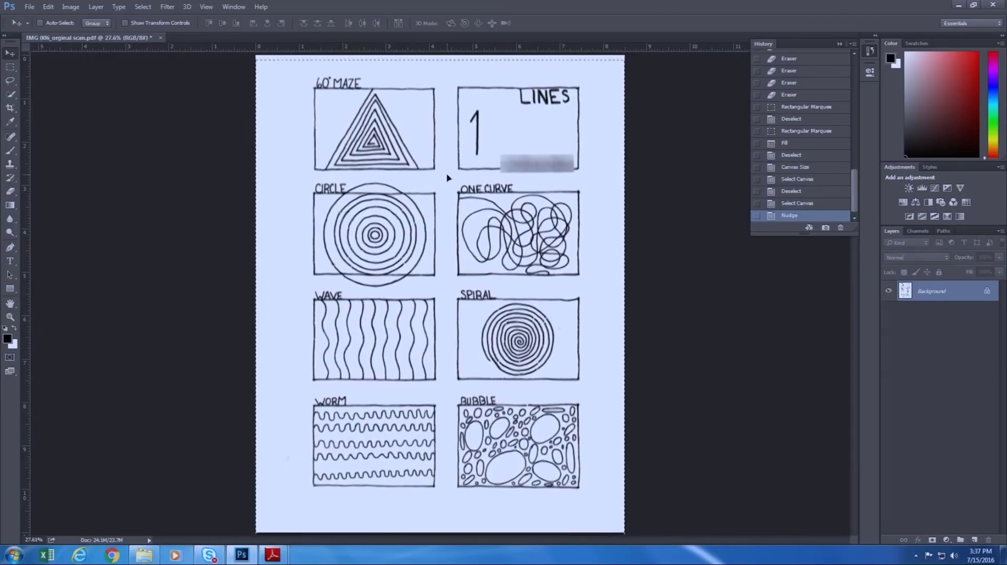
{"action": "key", "text": "shift+Down"}
{"action": "key", "text": "shift+Down"}
{"action": "key", "text": "shift+Down"}
{"action": "key", "text": "shift+Down"}
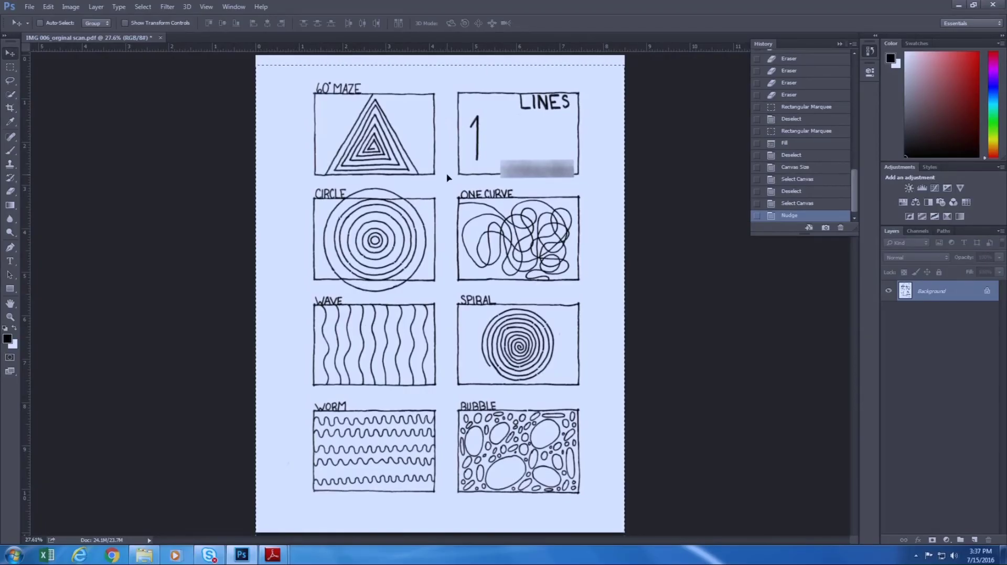
{"action": "key", "text": "shift+Left"}
{"action": "key", "text": "shift+Left"}
{"action": "key", "text": "shift+Left"}
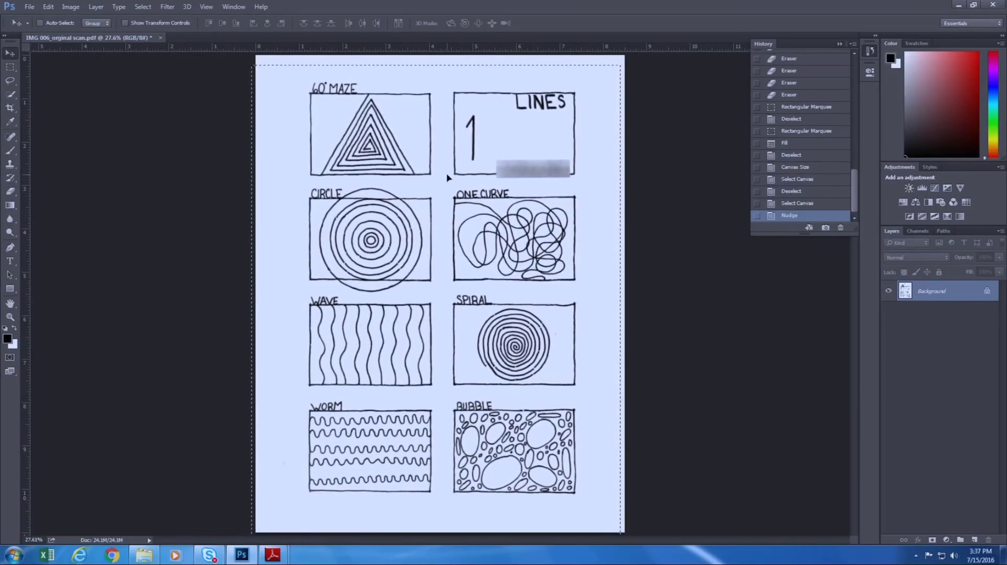
{"action": "key", "text": "shift+Left"}
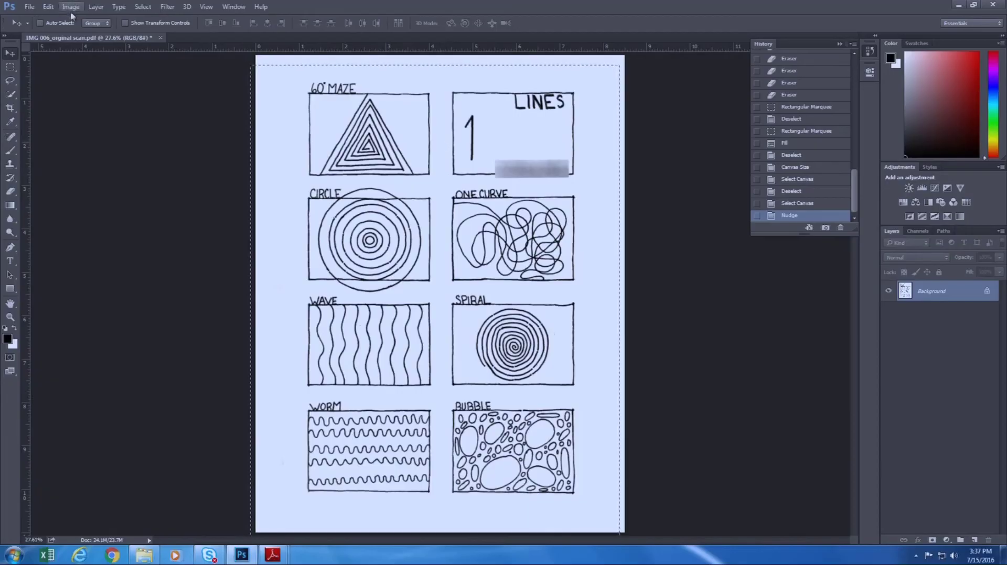
{"action": "left_click", "coordinate": [143, 7]}
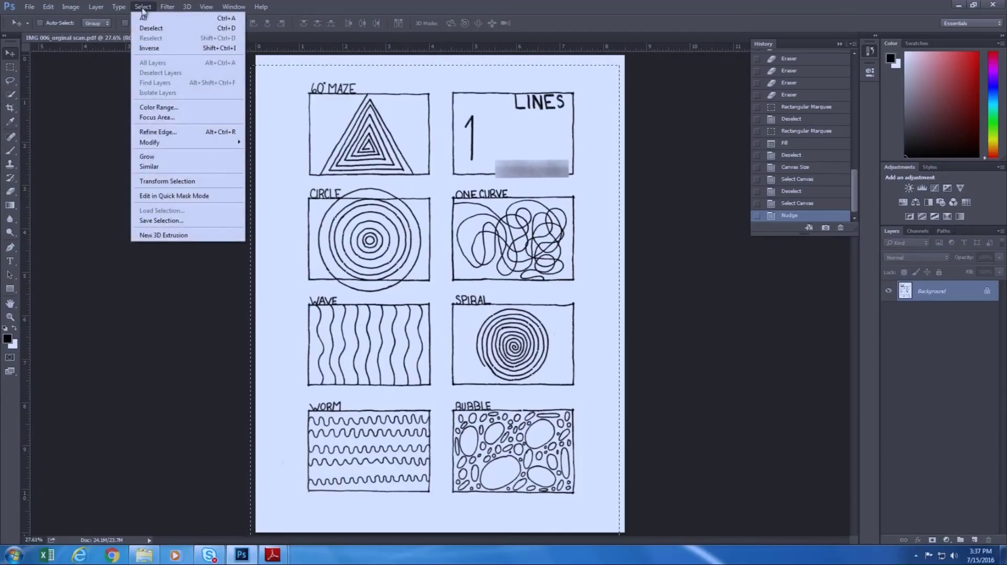
{"action": "left_click", "coordinate": [168, 32]}
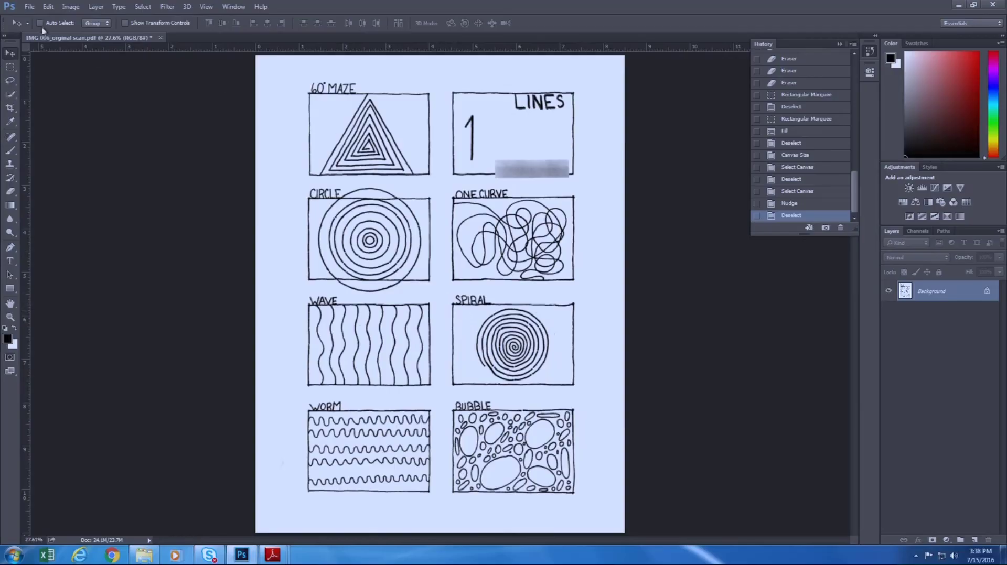
- Save a copy as Photoshop PDF 'IMG 006_orginal scan_cleanedup', accepting the default PDF settings and compatibility warning
{"action": "left_click", "coordinate": [30, 8]}
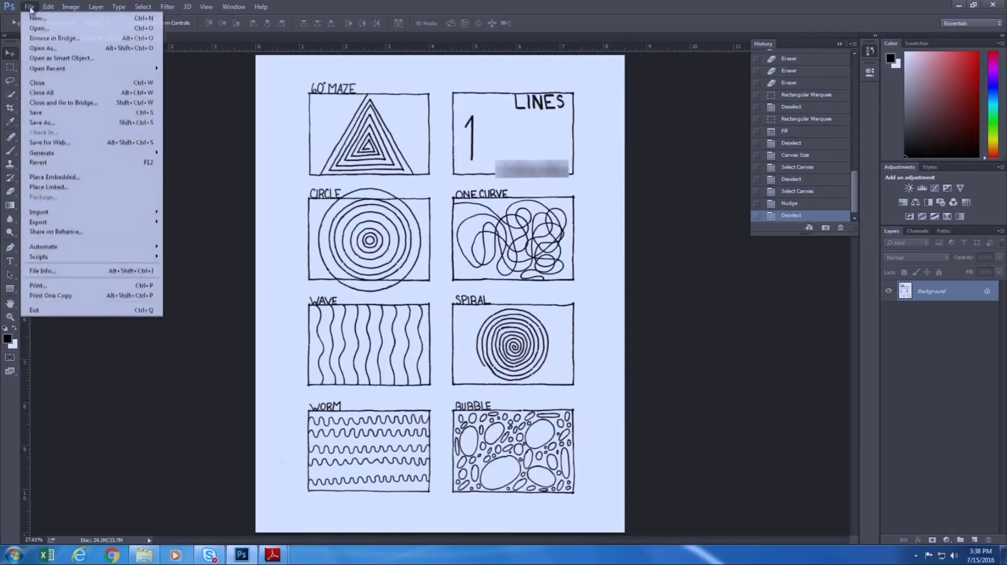
{"action": "left_click", "coordinate": [42, 122]}
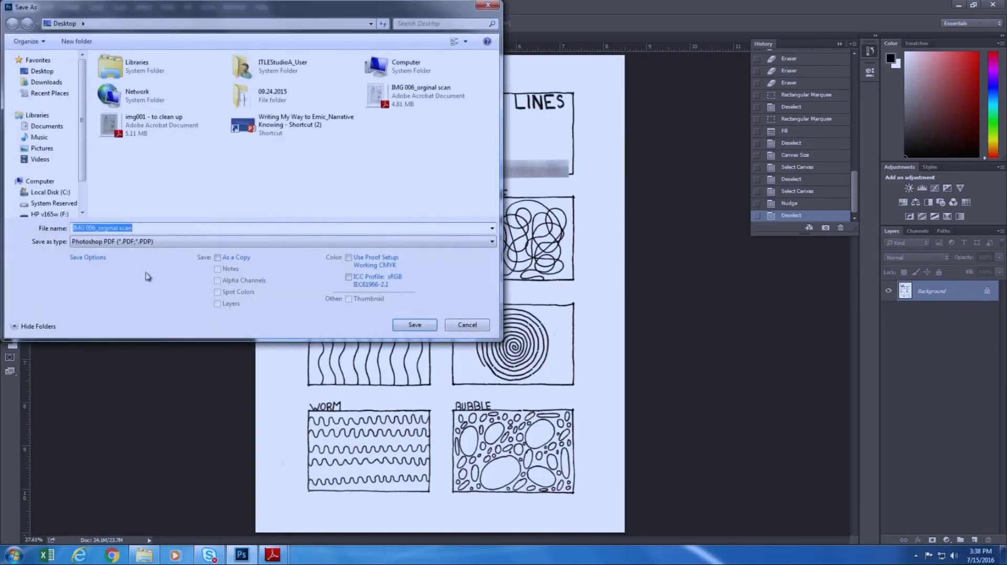
{"action": "left_click", "coordinate": [137, 228]}
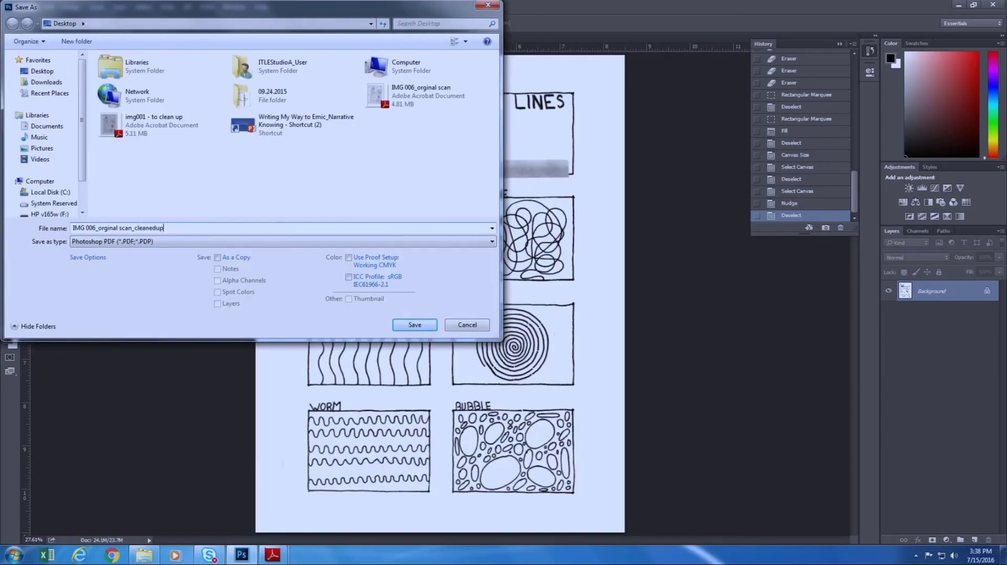
{"action": "left_click", "coordinate": [414, 325]}
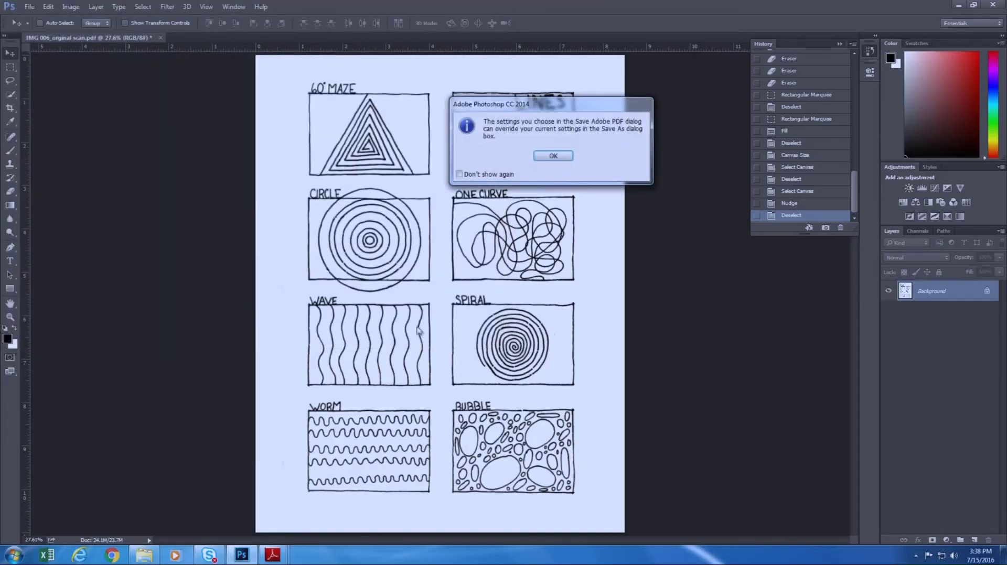
{"action": "left_click", "coordinate": [550, 157]}
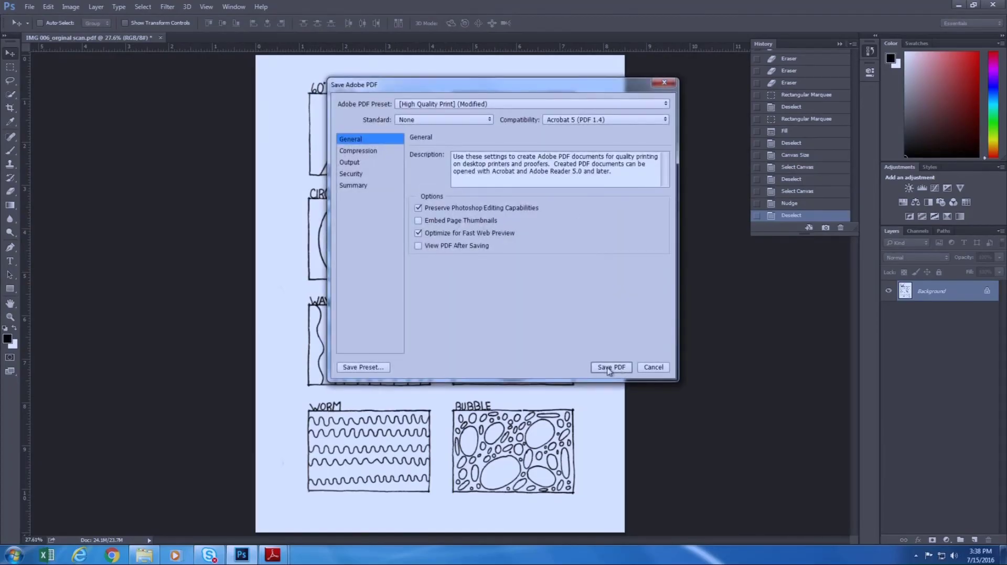
{"action": "left_click", "coordinate": [609, 368]}
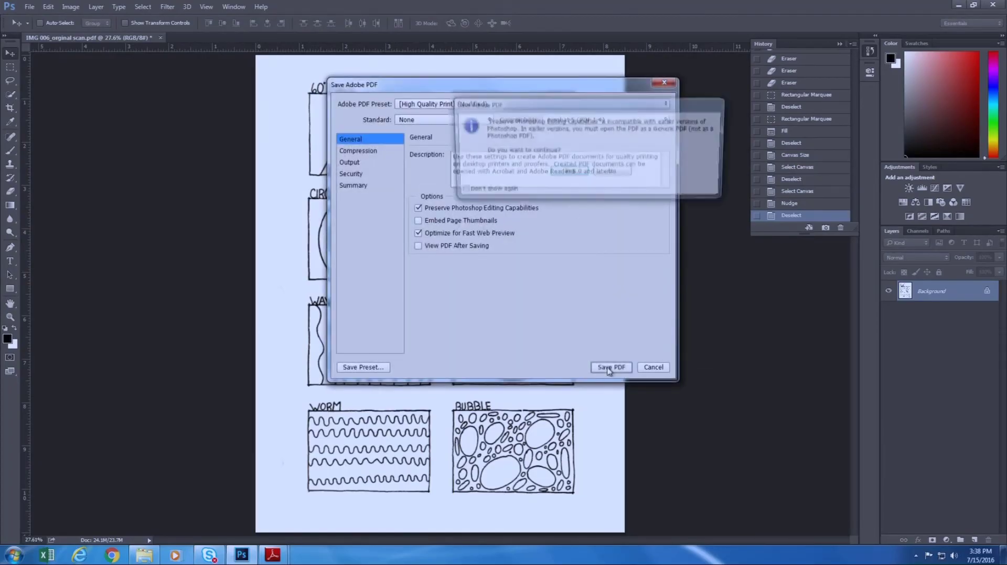
{"action": "left_click", "coordinate": [571, 173]}
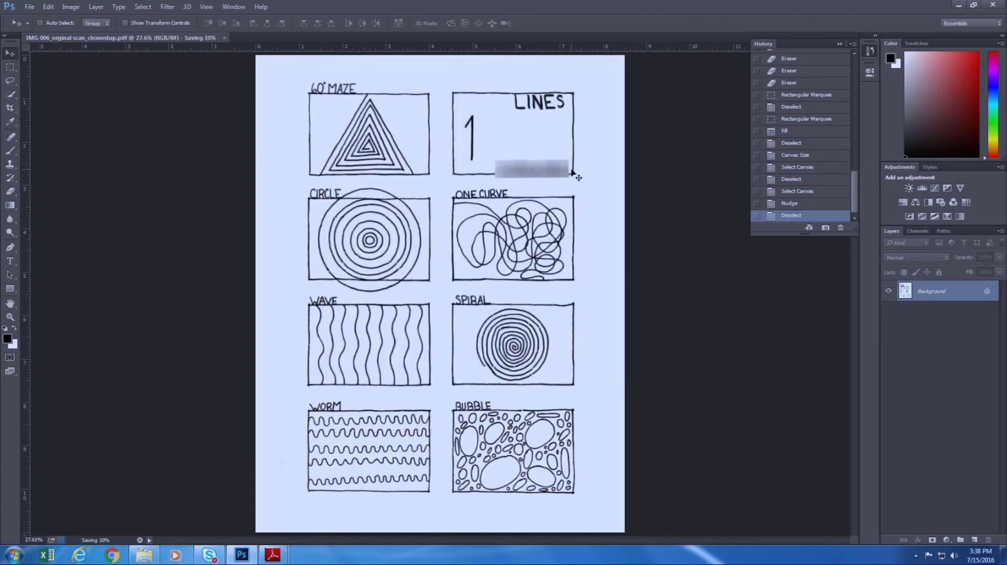
- Open the cleaned-up PDF and the original scan PDF from the desktop in Adobe Reader
{"action": "left_click", "coordinate": [958, 5]}
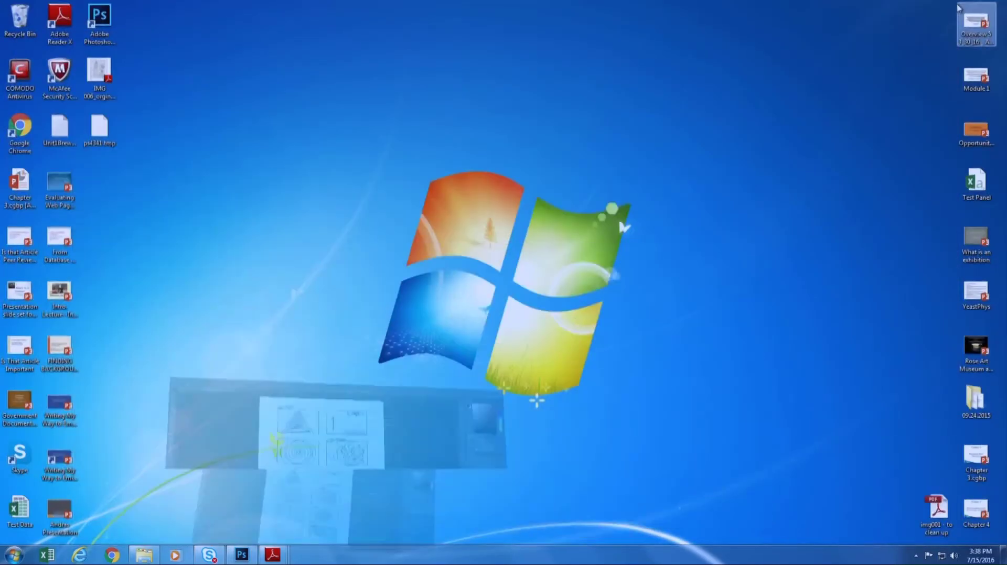
{"action": "left_click", "coordinate": [105, 138]}
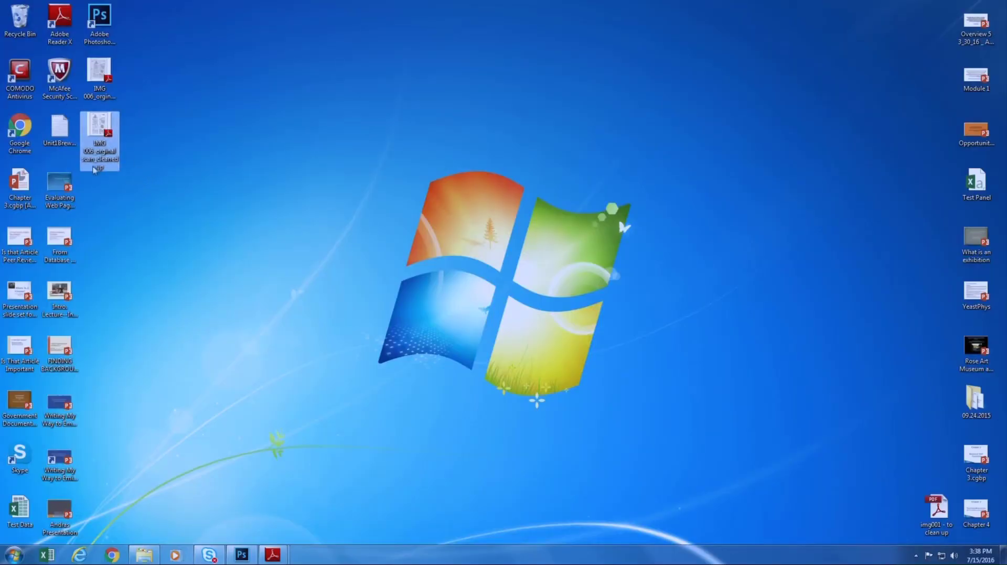
{"action": "double_click", "coordinate": [102, 126]}
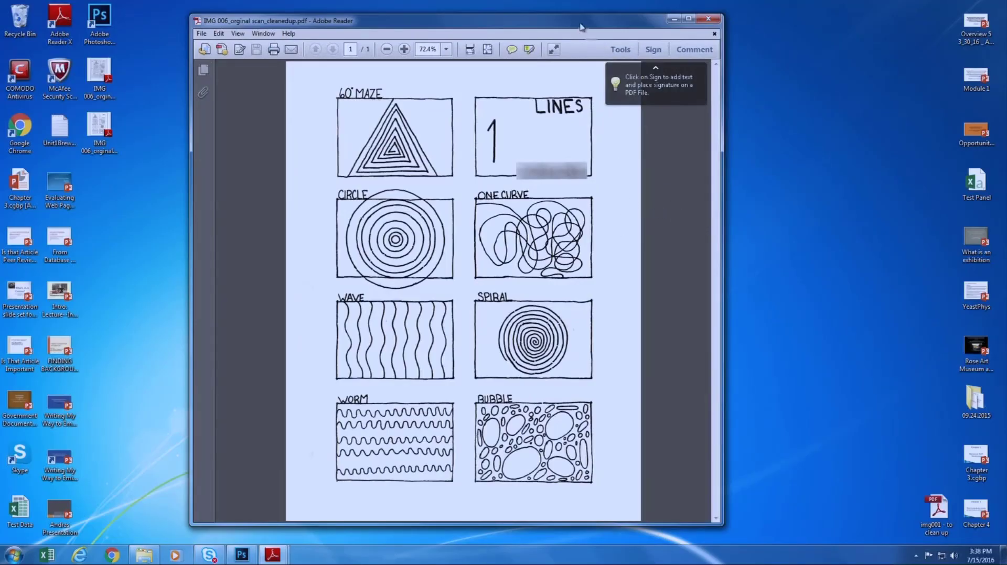
{"action": "double_click", "coordinate": [108, 71]}
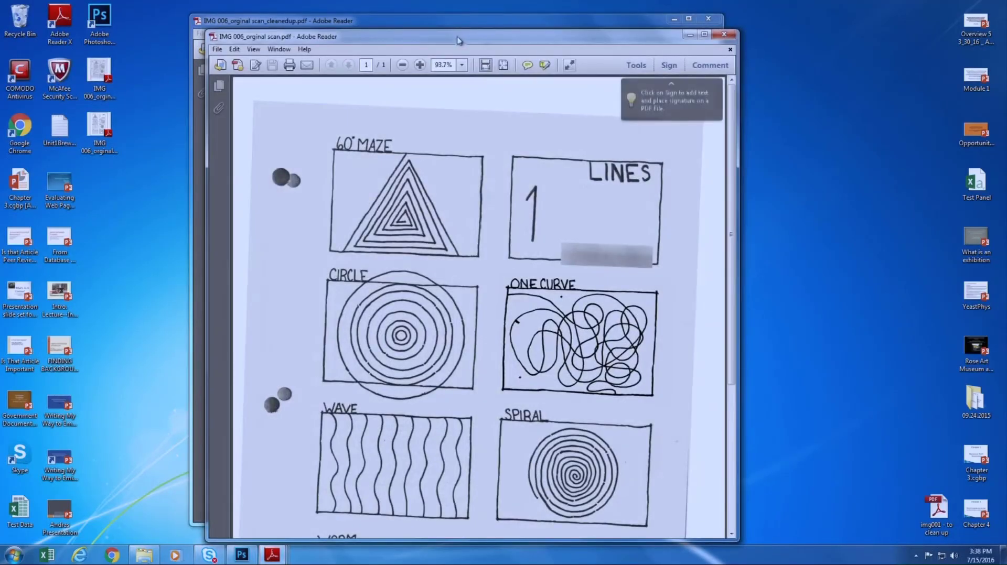
- Arrange the two Reader windows side by side, with the original scan fitted to the page
{"action": "left_click_drag", "start_coordinate": [501, 32], "coordinate": [720, 31]}
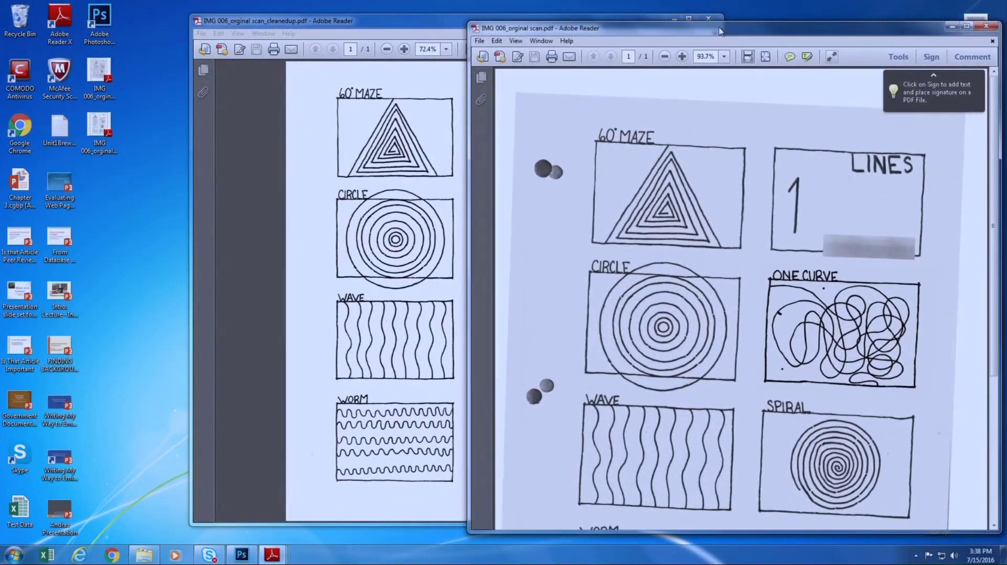
{"action": "key", "text": "ctrl+0"}
{"action": "left_click", "coordinate": [428, 28]}
{"action": "left_click", "coordinate": [466, 80]}
{"action": "left_click_drag", "start_coordinate": [466, 80], "coordinate": [662, 80]}
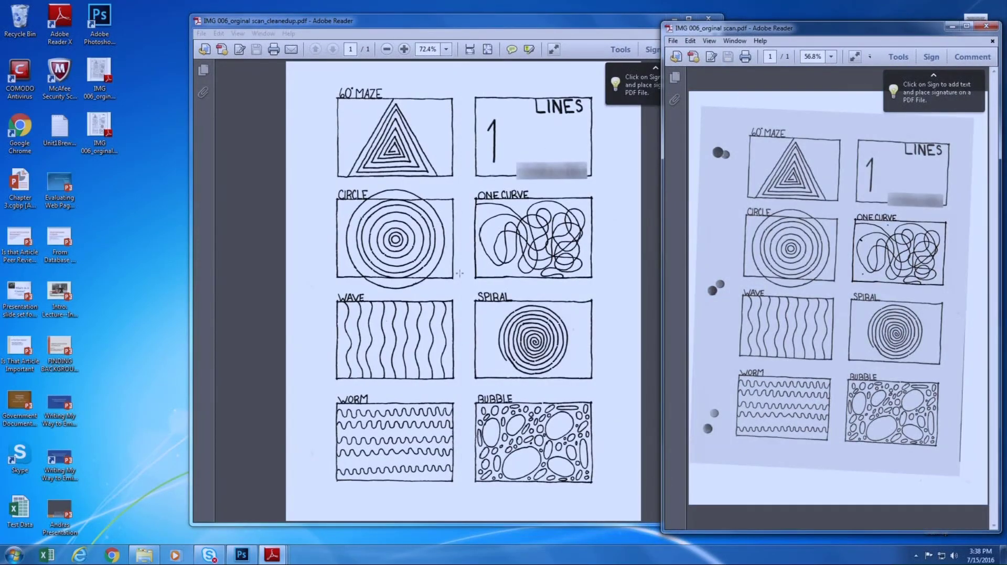